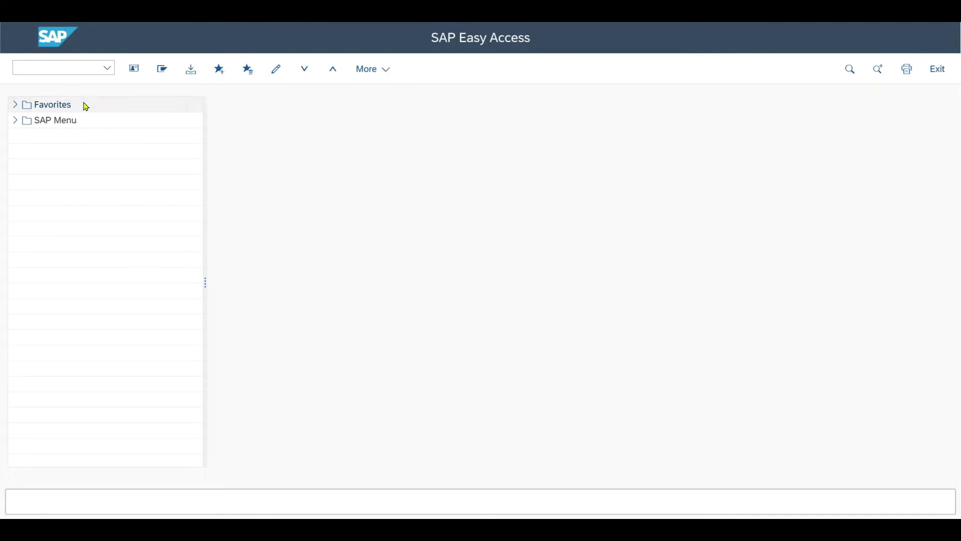
Run STC01 and display the task list SAP_FIORI_FOUNDATION_S4
left_click(79, 63)
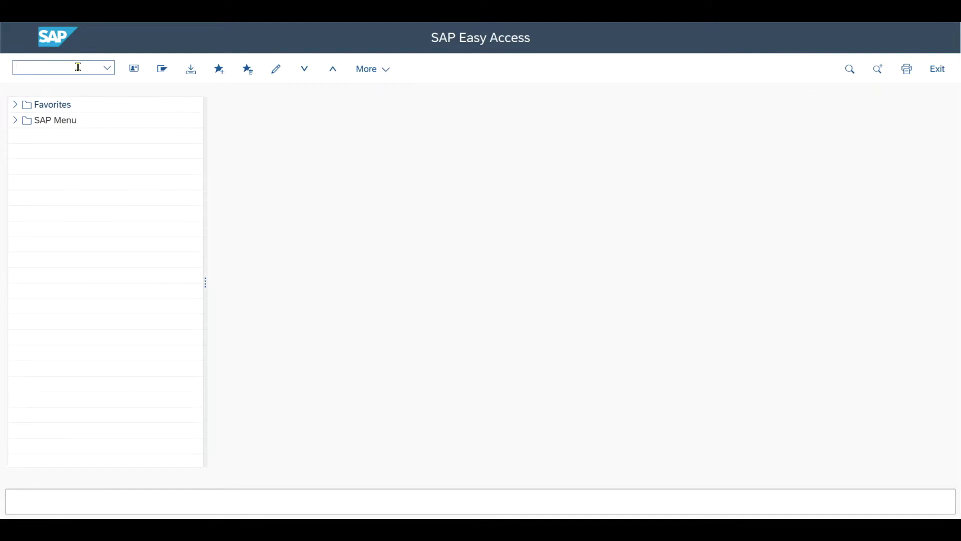
type("STC01")
key("Return")
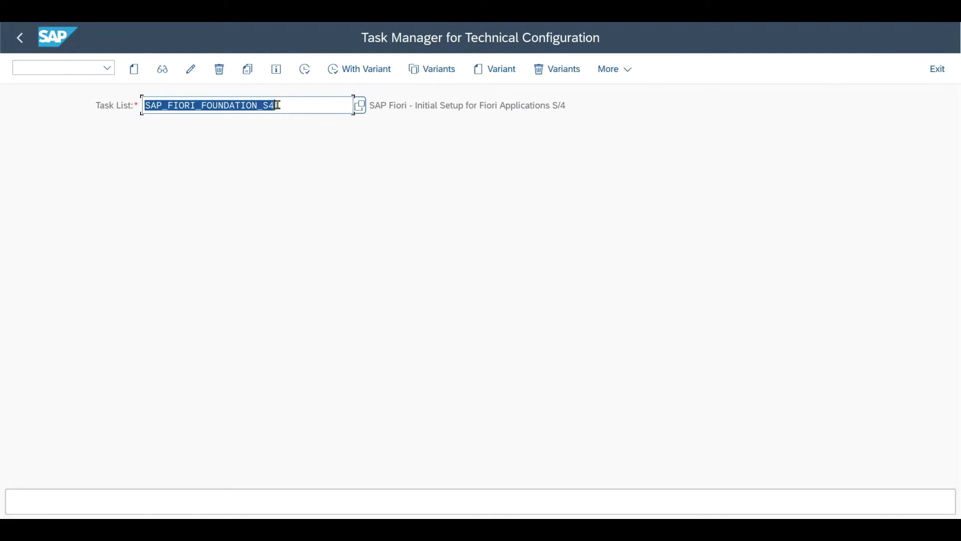
left_click(289, 105)
left_click_drag(289, 105, 157, 100)
left_click(291, 106)
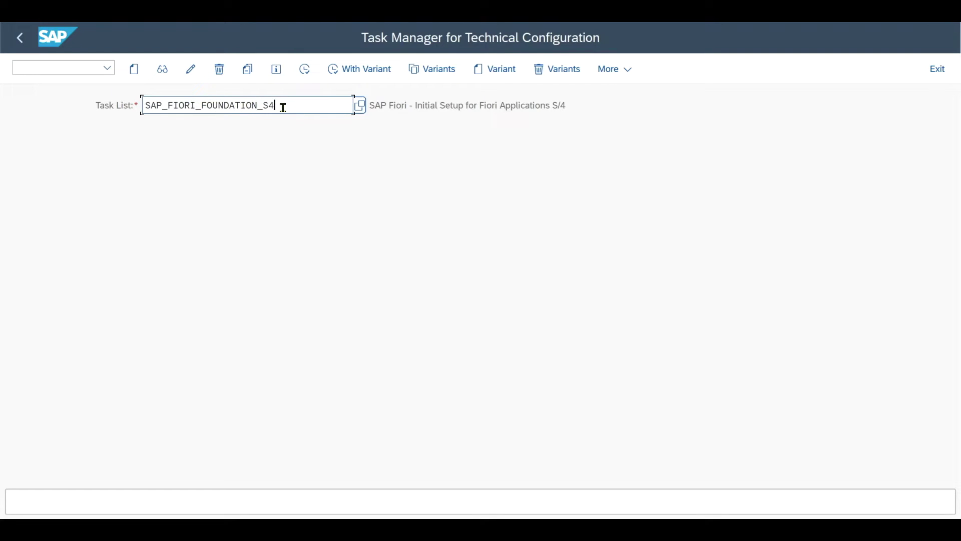
left_click(163, 69)
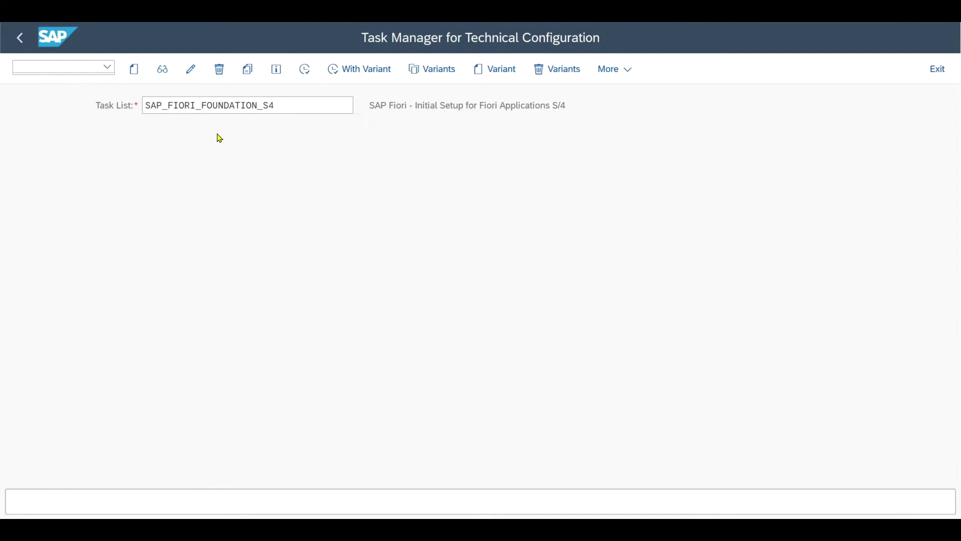
Tick task CL_STCT_CONF_FLP_PAGES_SPACES at the end of the task table
scroll(166, 240, "down", 4)
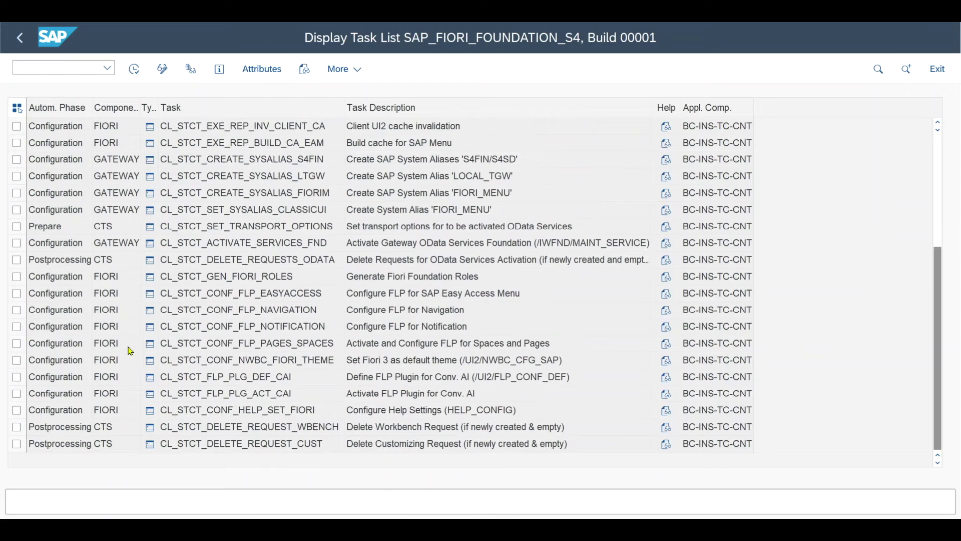
left_click(17, 343)
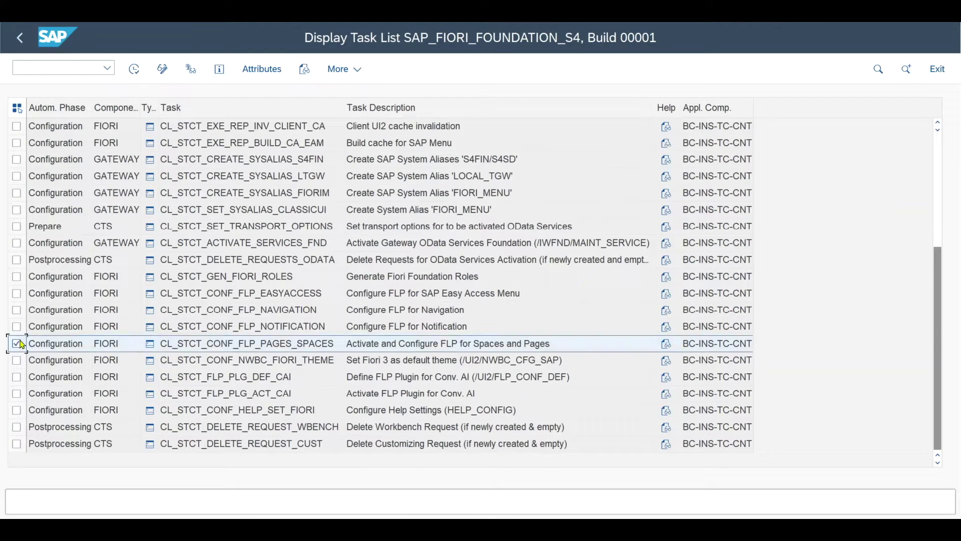
left_click(425, 344)
Leave the transaction with /N, find 'manage spaces', open Manage Launchpad Spaces and click Create
left_click(60, 65)
type("/N")
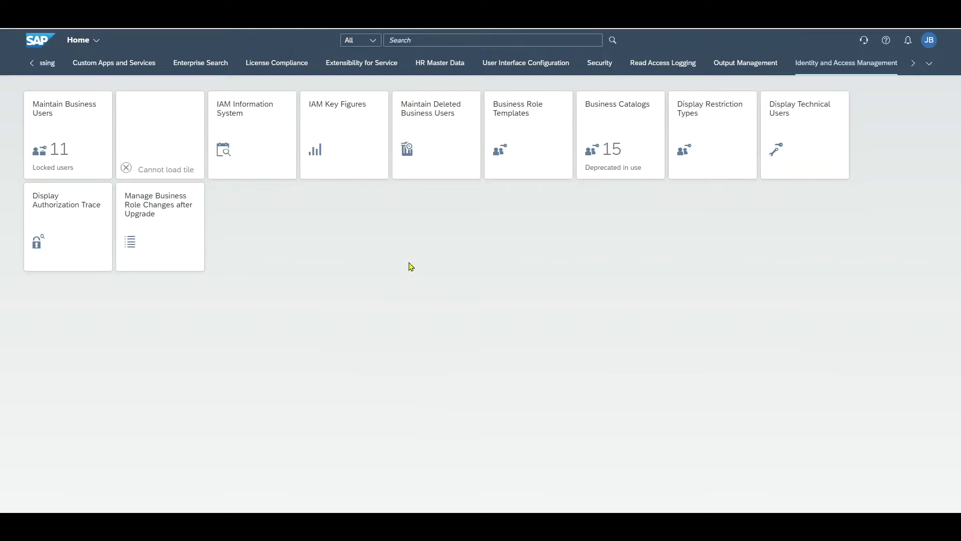
left_click(424, 43)
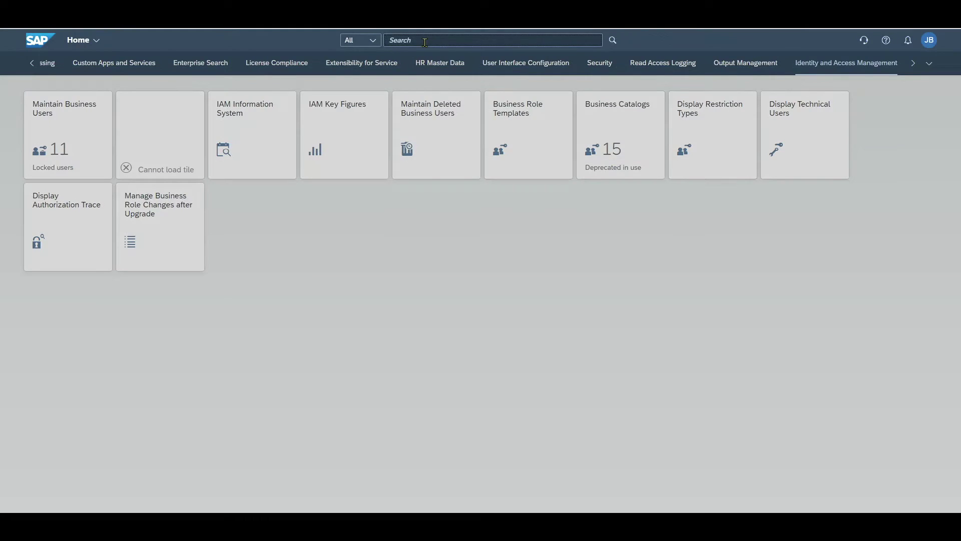
type("manage spaces")
key("Return")
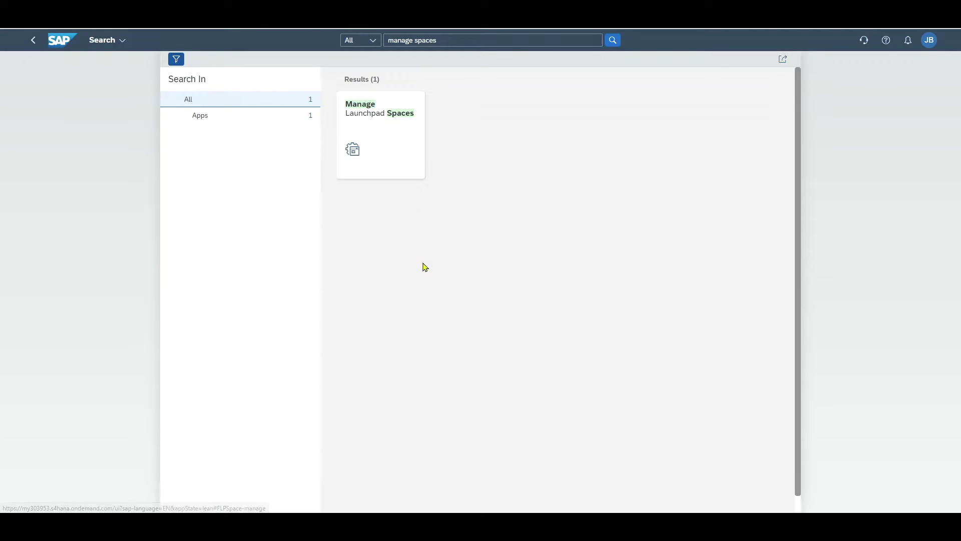
left_click(383, 152)
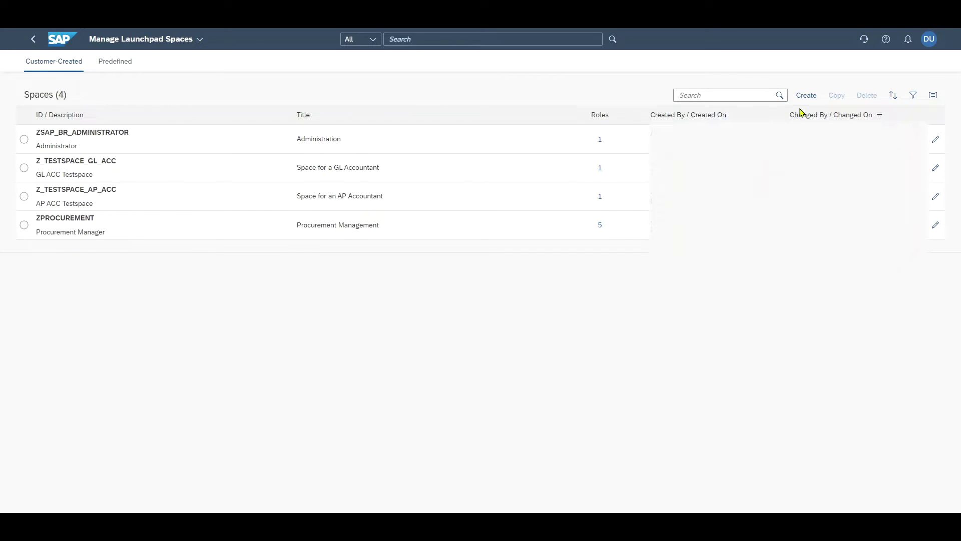
left_click(808, 96)
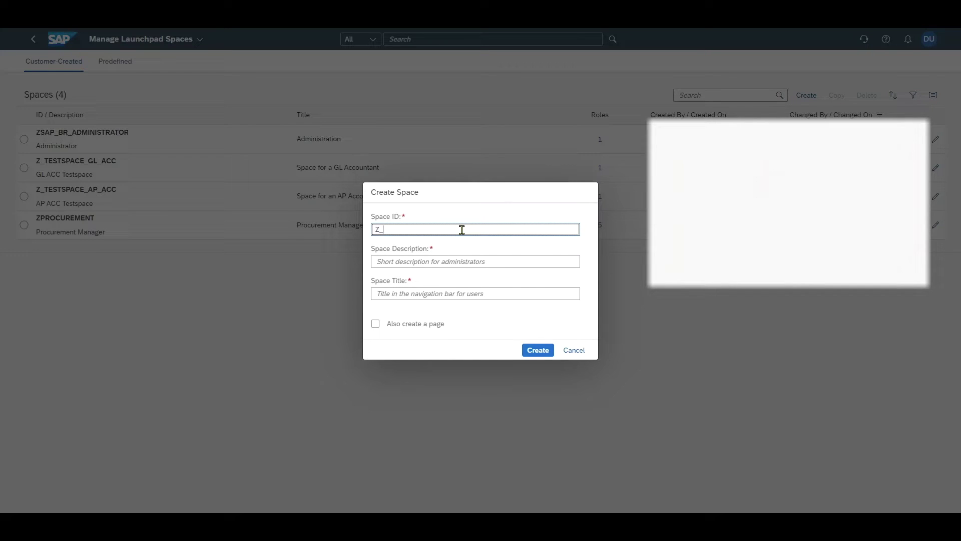
Enter space ID and description Z_TESTSPACE with title PURCHASER
type("Z_TESTSPACE")
key("Tab")
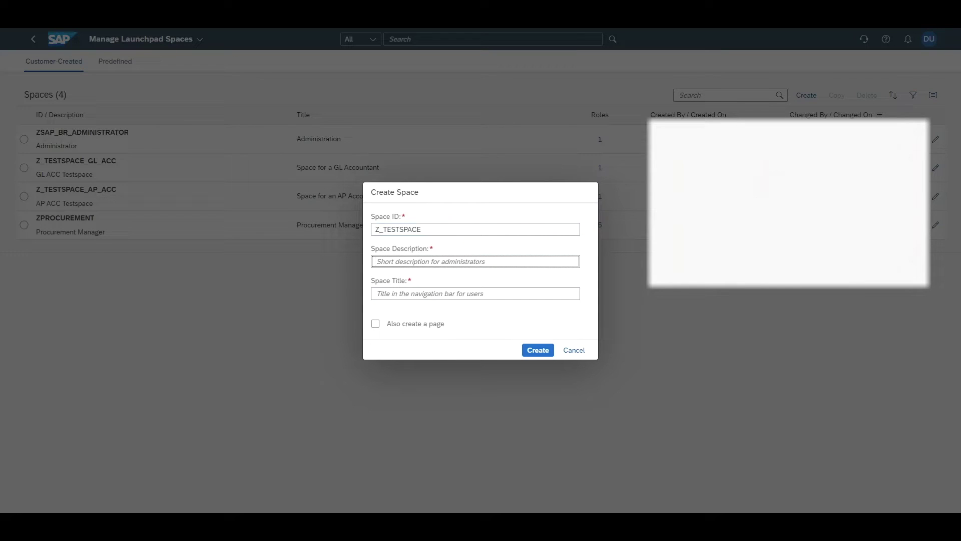
left_click(412, 367)
left_click(416, 261)
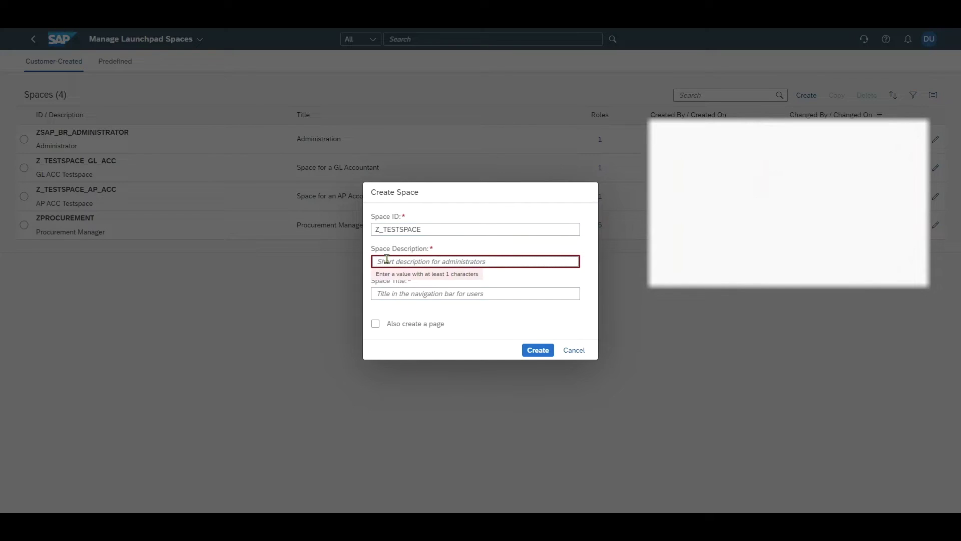
left_click(326, 406)
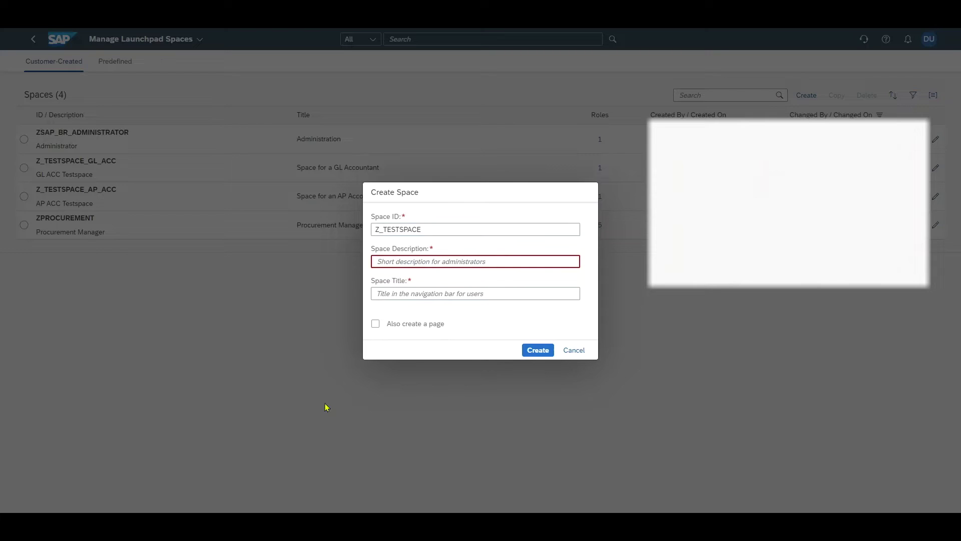
left_click(405, 261)
type("Z_")
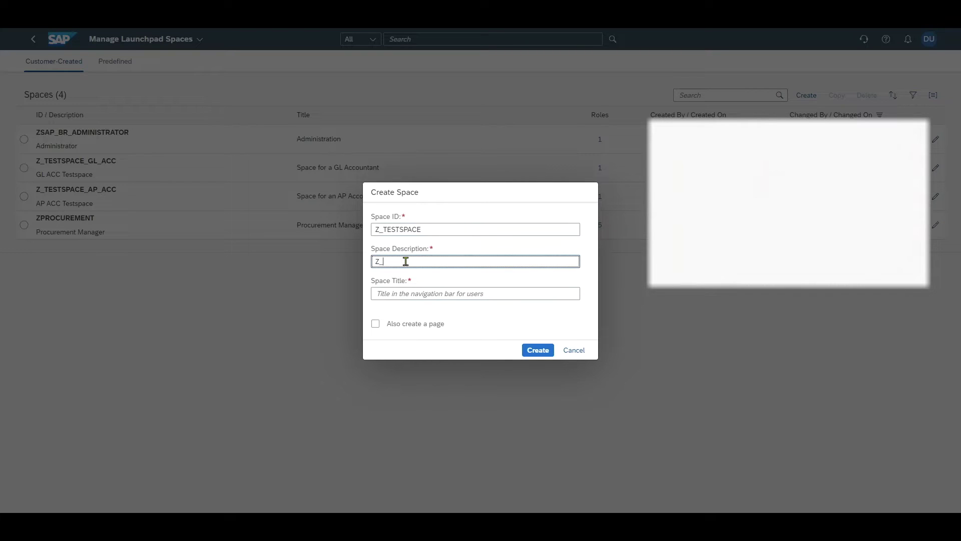
type("TESTSPAACE")
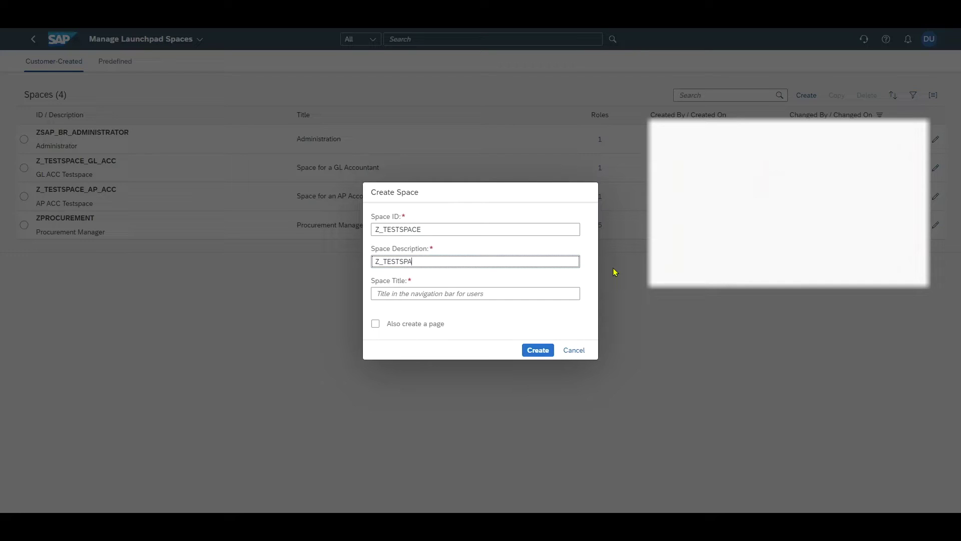
left_click(453, 295)
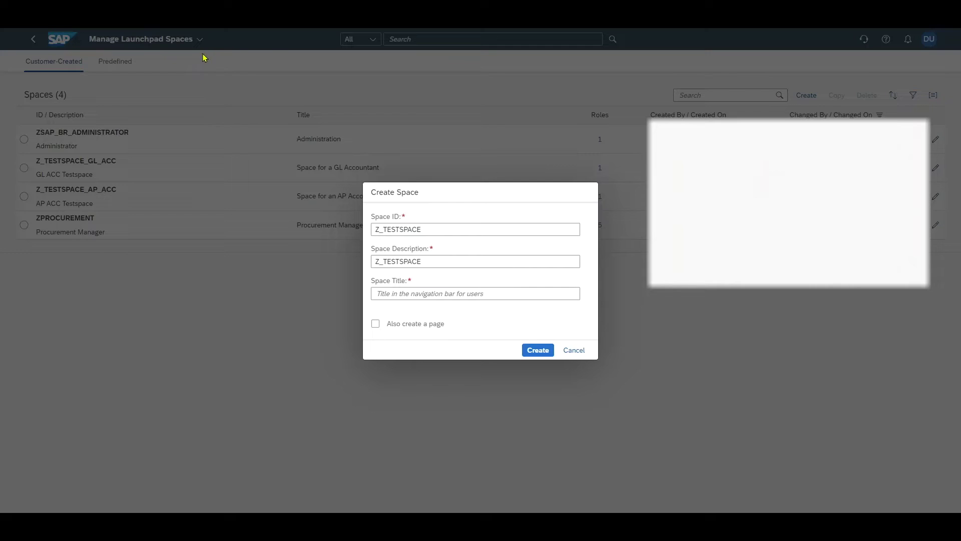
left_click(415, 294)
type("PURCHASER")
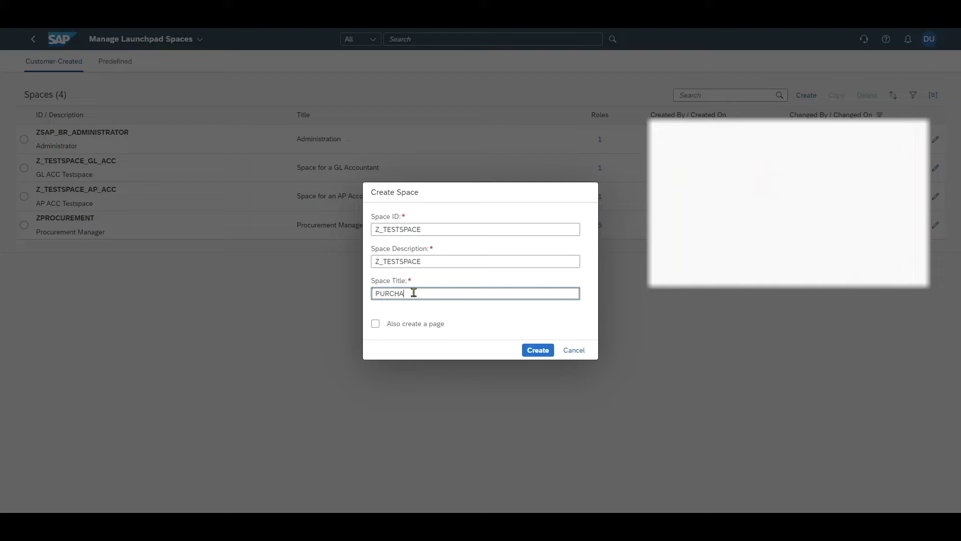
left_click(440, 306)
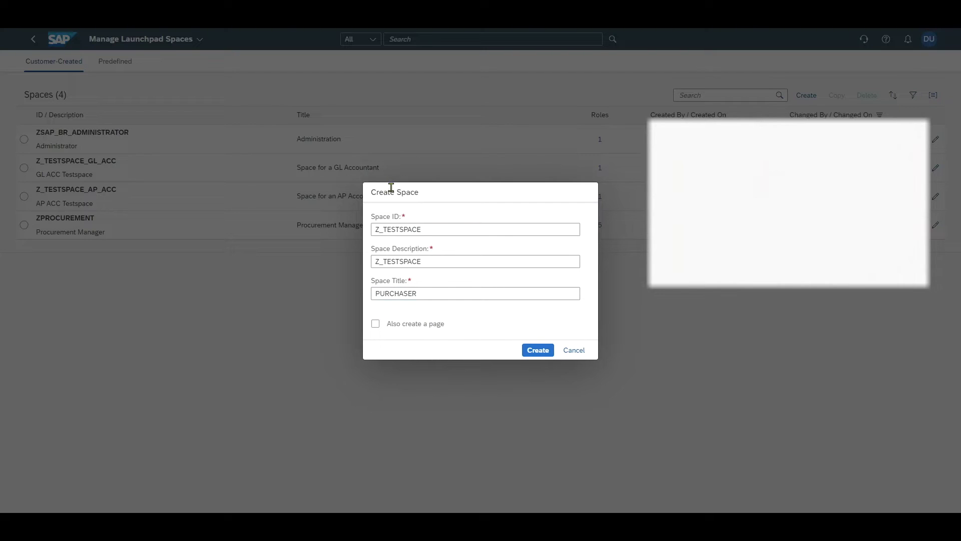
Add page Z_STRATEGIC_PURCHASING (same description), titled Strategic Purchaser, and create the space
left_click(389, 326)
left_click(413, 305)
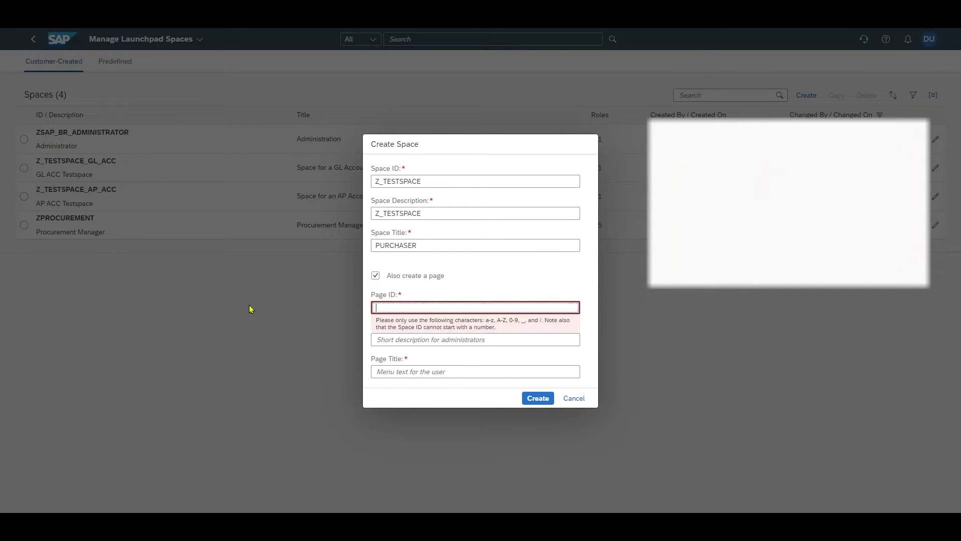
type("Z_STR")
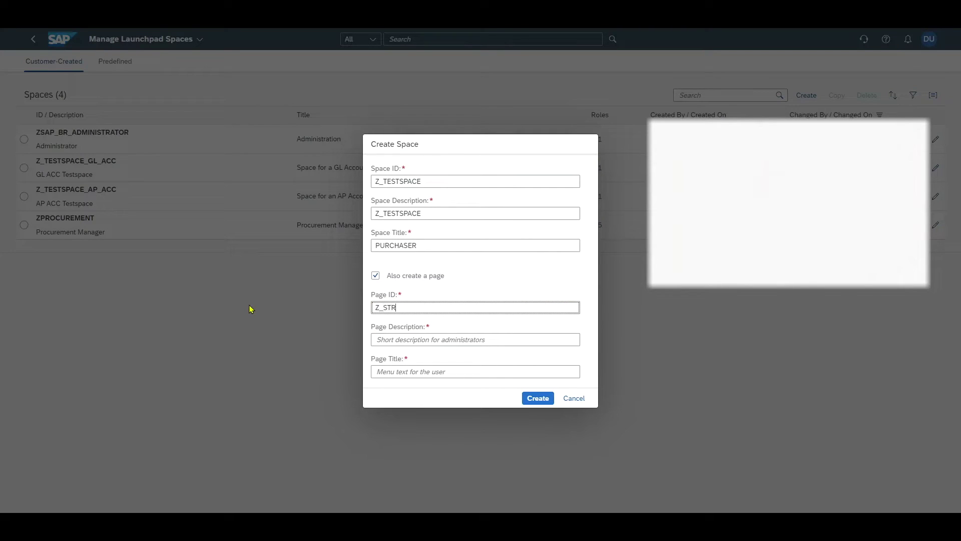
type("ATEGIC_PURCHASING")
key("ctrl+a")
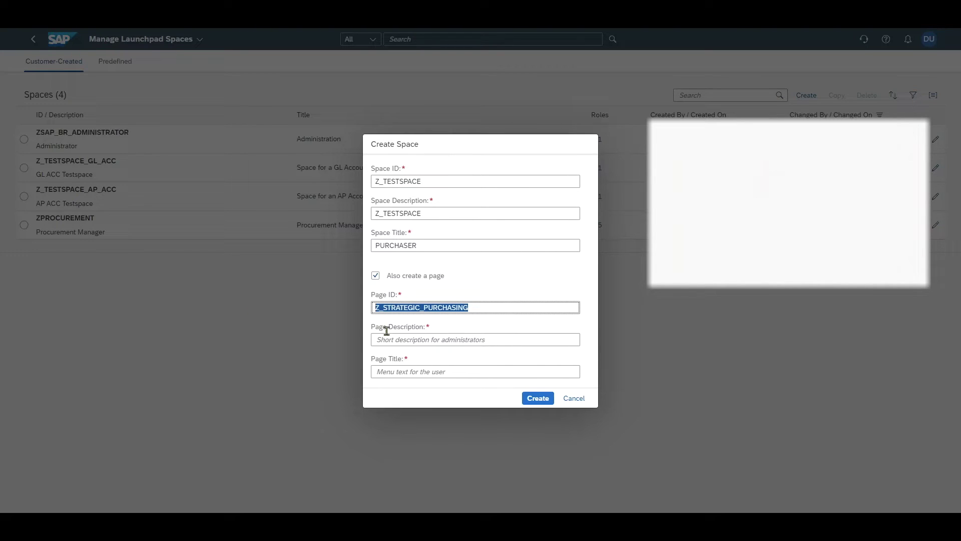
key("ctrl+c")
left_click(389, 339)
key("ctrl+v")
left_click(401, 371)
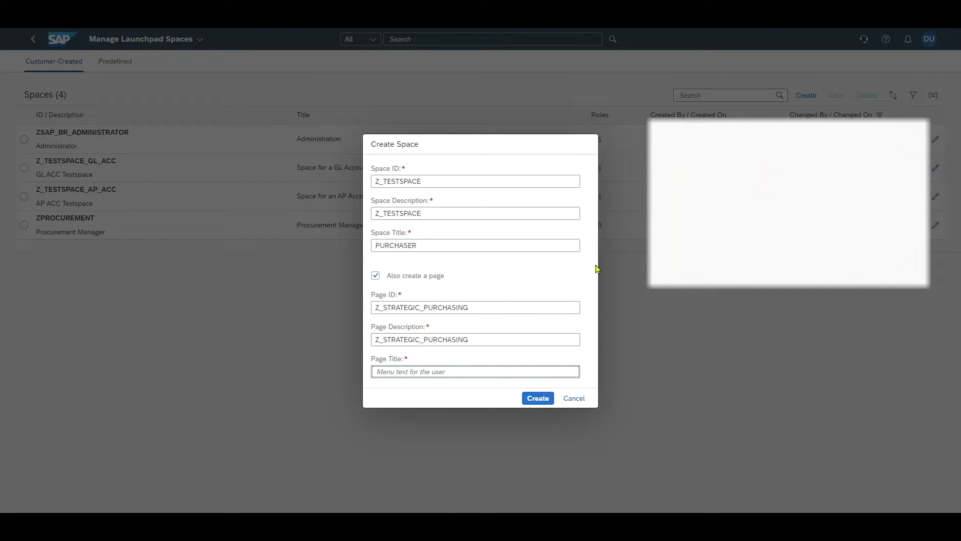
type("Strategic Purchaser")
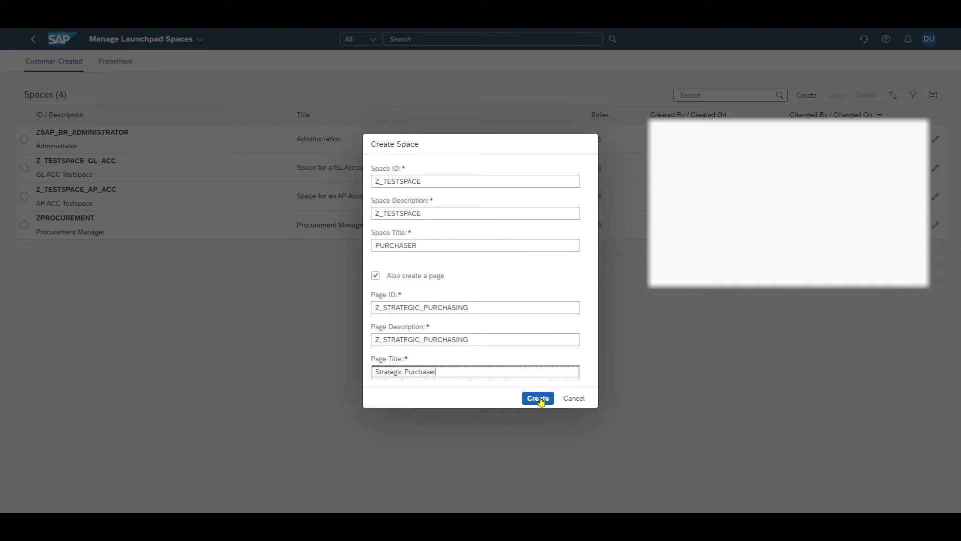
left_click(538, 399)
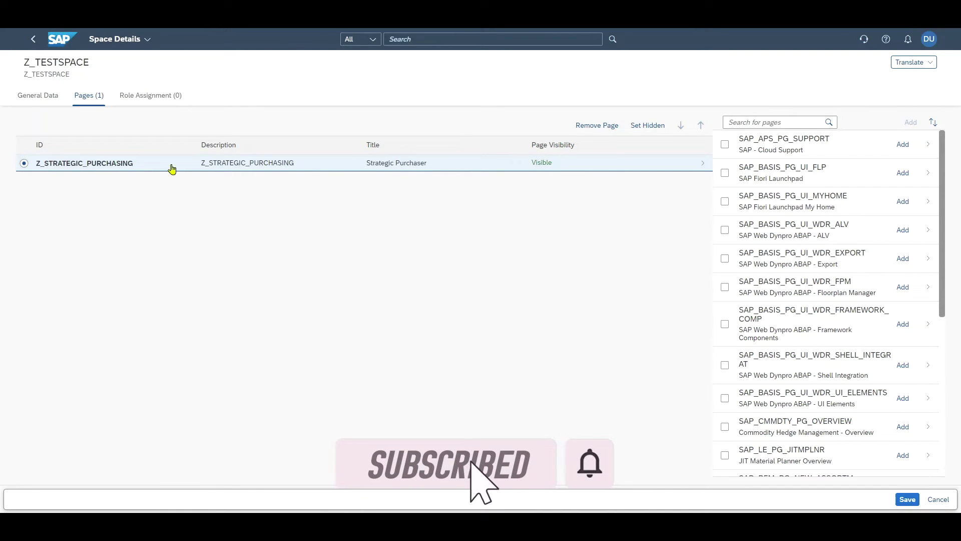
Set the Strategic Purchaser page hidden, then back to Visible
left_click(649, 129)
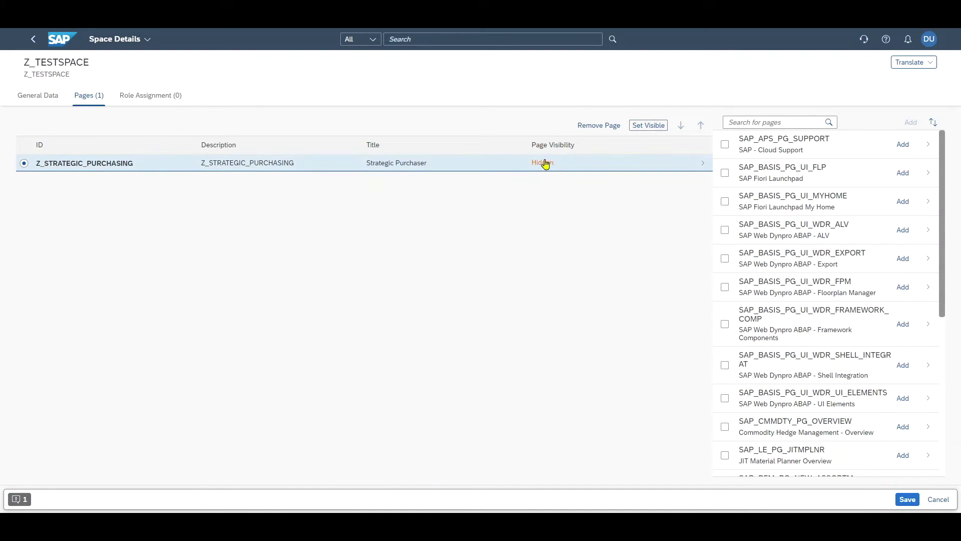
left_click(648, 128)
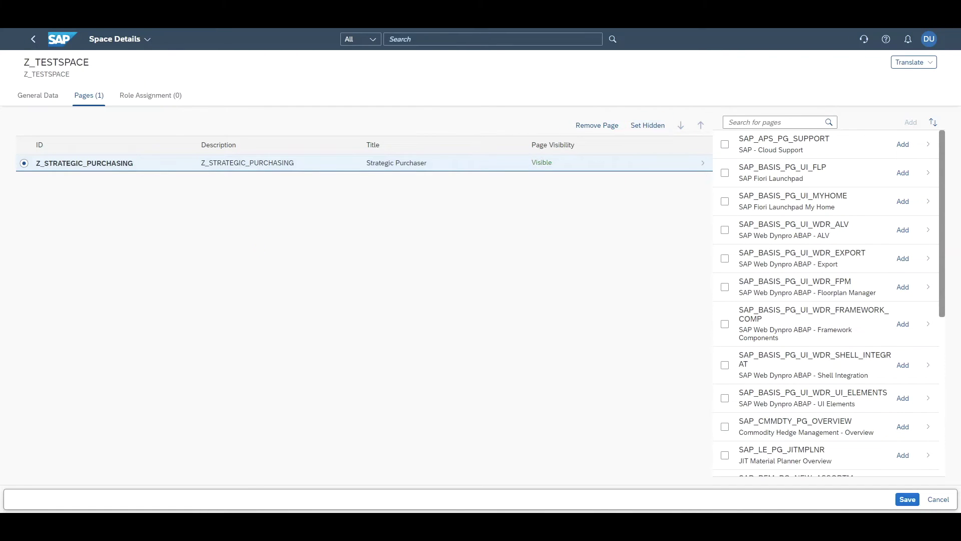
Review the space's General Data: description, title and sort priority 0.000
left_click(45, 100)
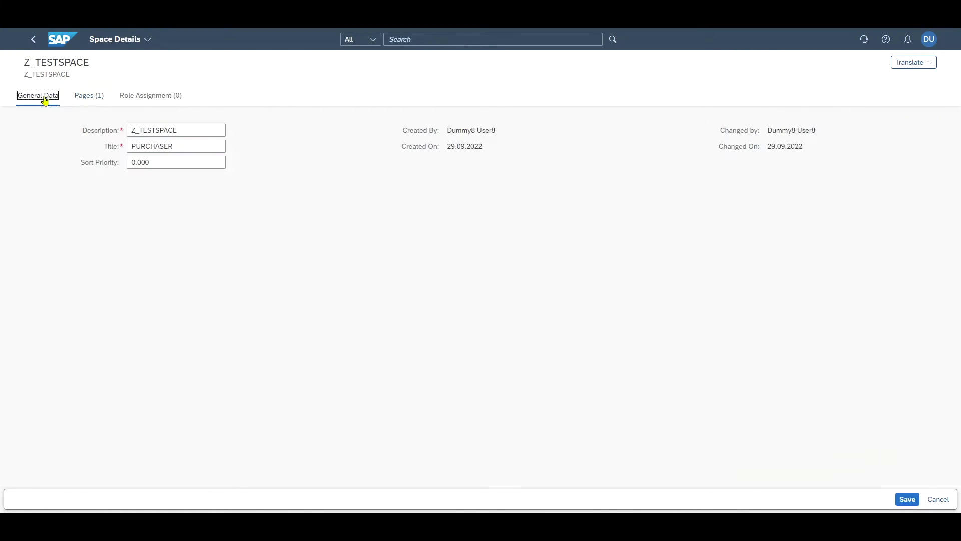
left_click_drag(187, 130, 133, 130)
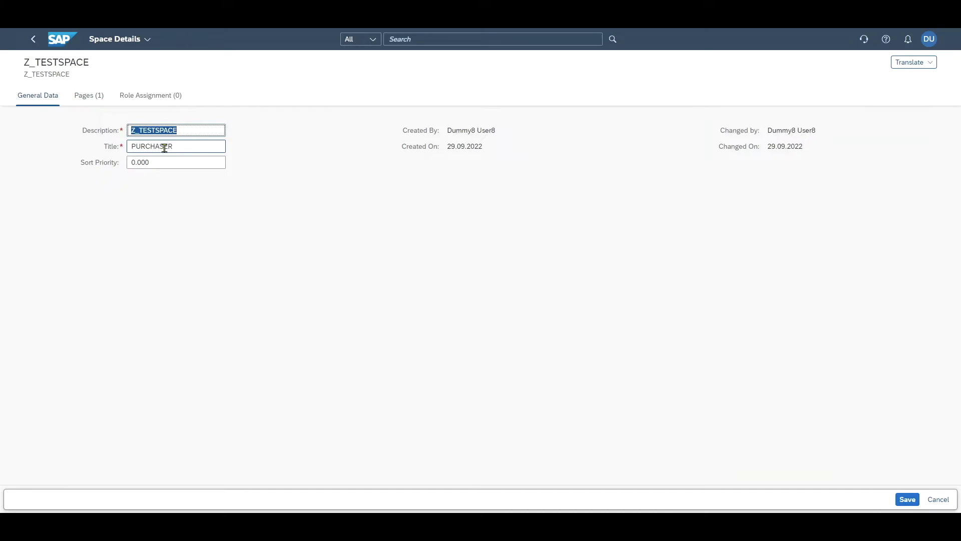
left_click_drag(181, 148, 122, 147)
left_click(187, 148)
left_click(196, 164)
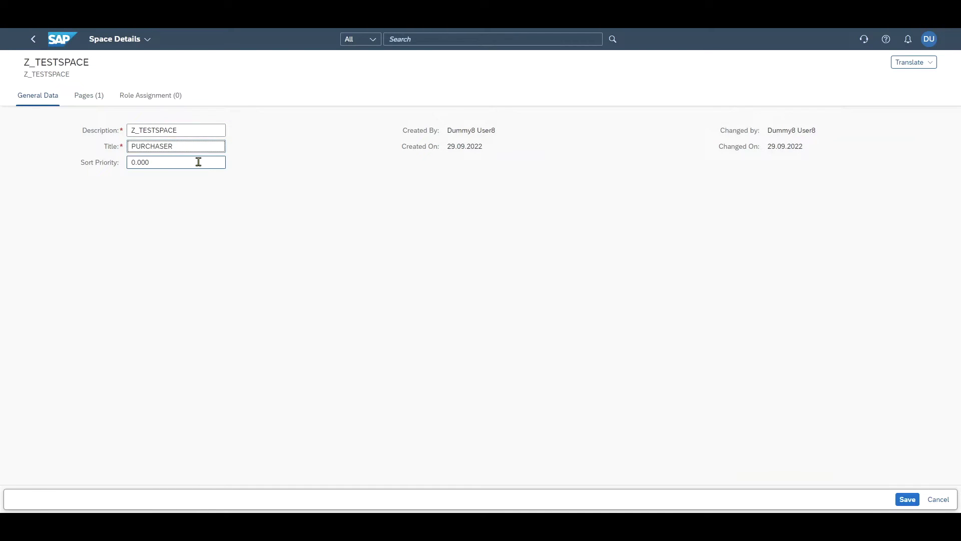
left_click(154, 174)
Replace the sort priority with -100.000
left_click_drag(164, 162, 112, 162)
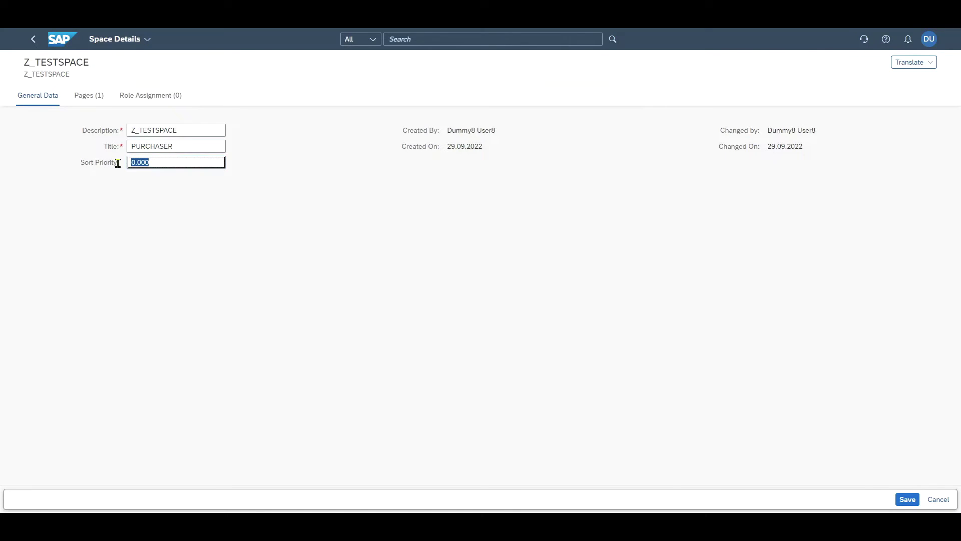
type("-100.000")
left_click(168, 158)
left_click_drag(170, 160, 116, 164)
left_click(178, 161)
left_click_drag(173, 161, 124, 161)
left_click(179, 161)
left_click(94, 95)
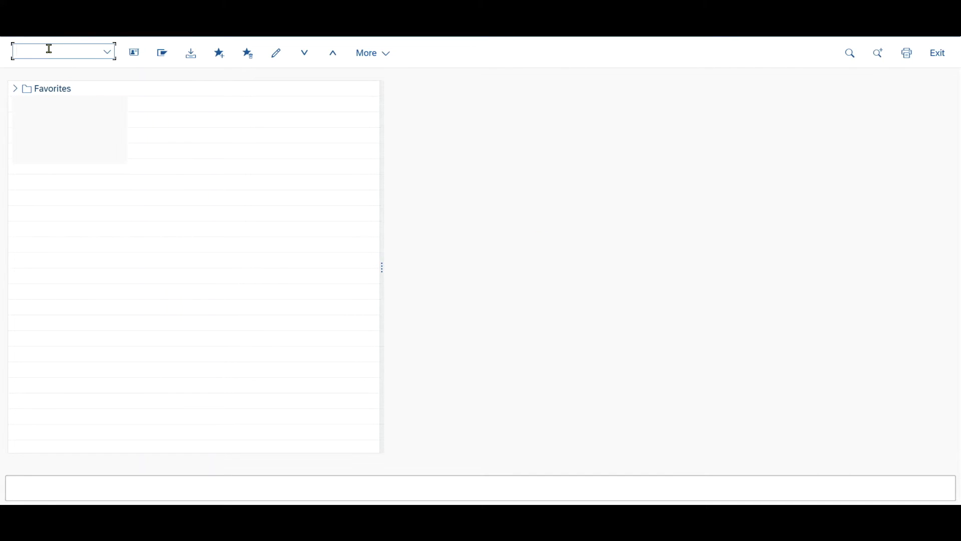
Run PFCG and open role SAP_BR_PURCHASER in change mode
type("PFCG")
key("Return")
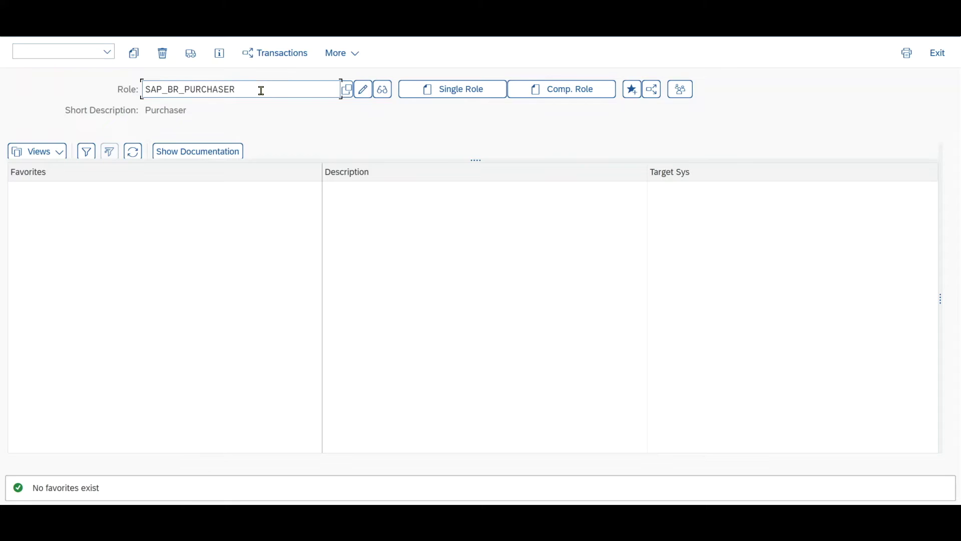
left_click_drag(261, 91, 129, 90)
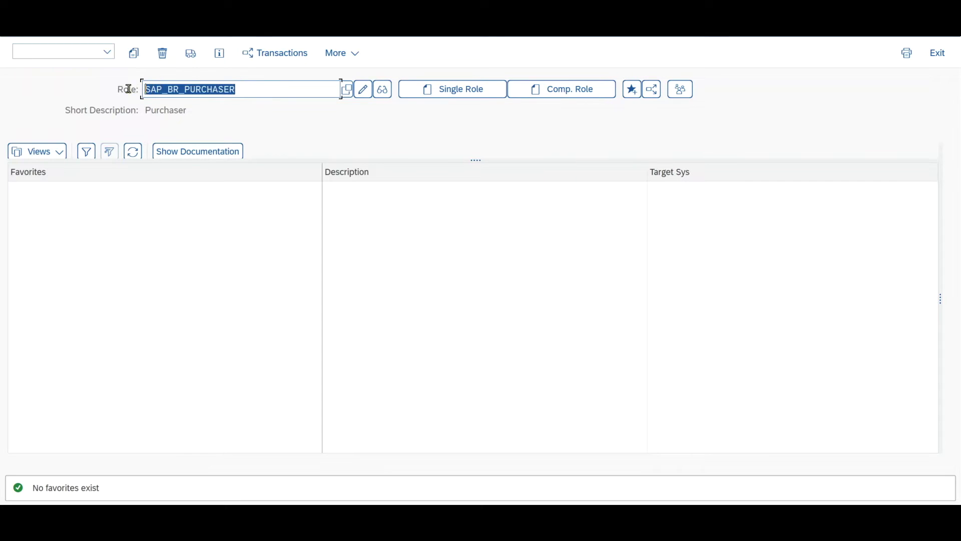
left_click(254, 91)
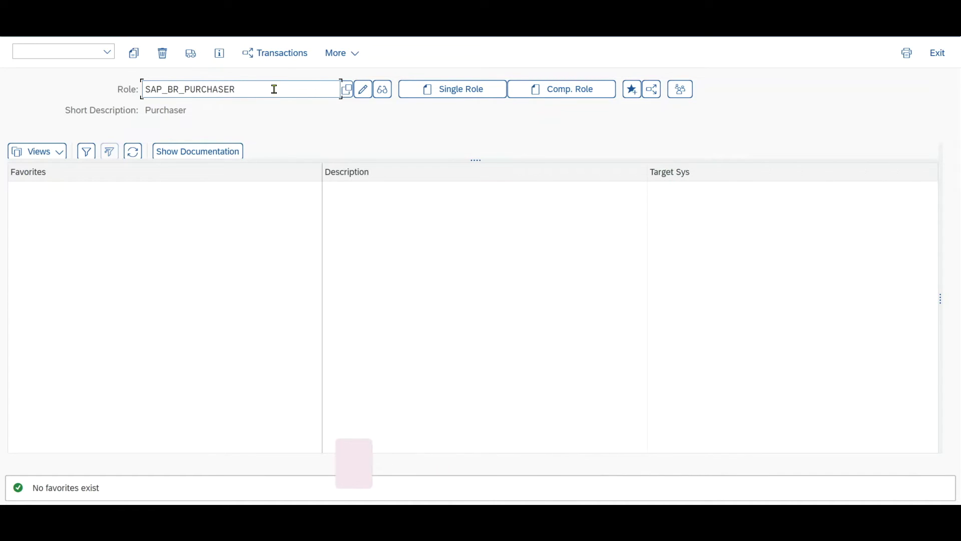
left_click(369, 97)
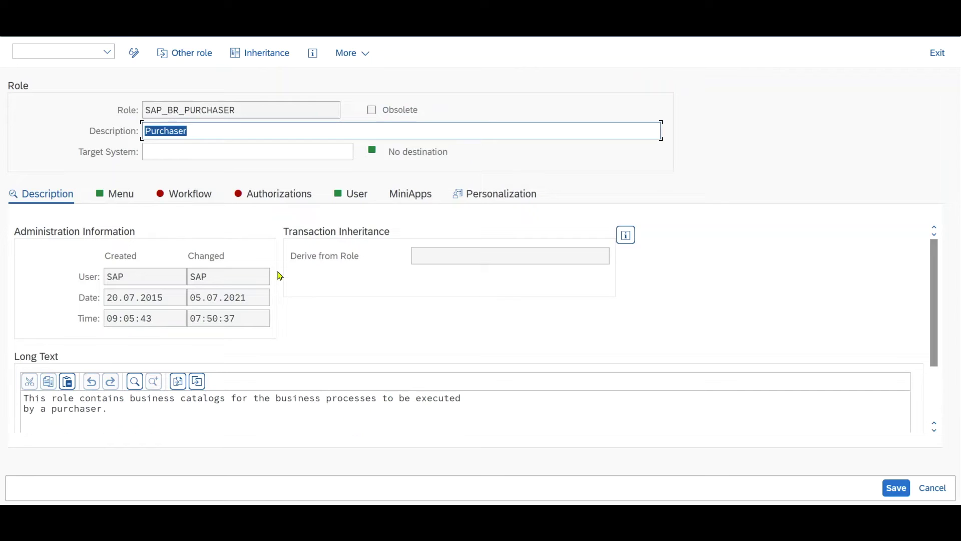
Insert a Launchpad Space node Z_TESTSPACE into the role's menu
left_click(129, 198)
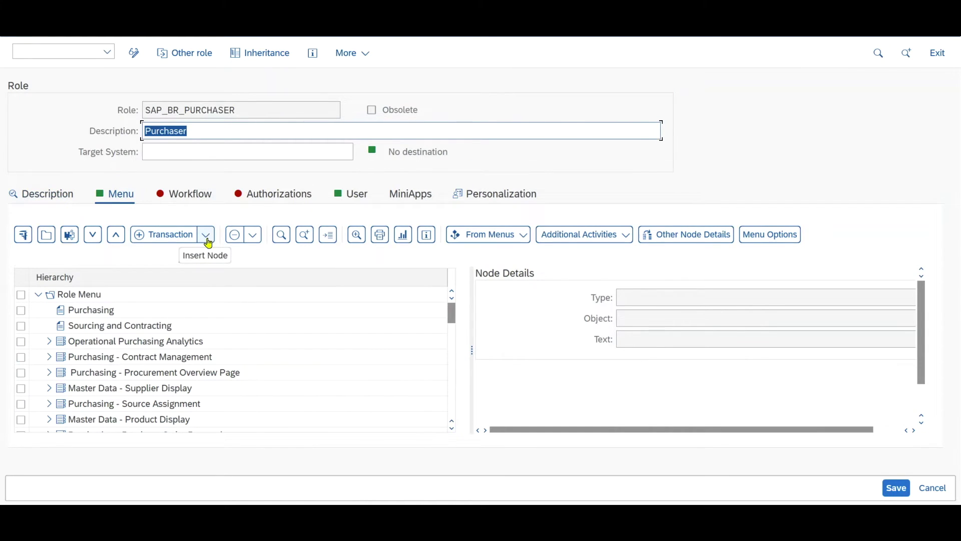
left_click(206, 235)
mouse_move(242, 361)
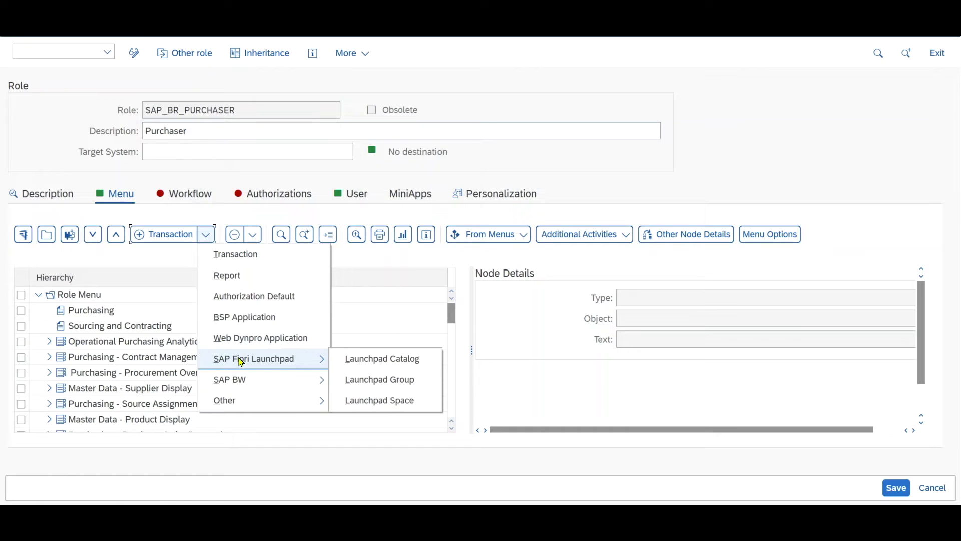
left_click(393, 401)
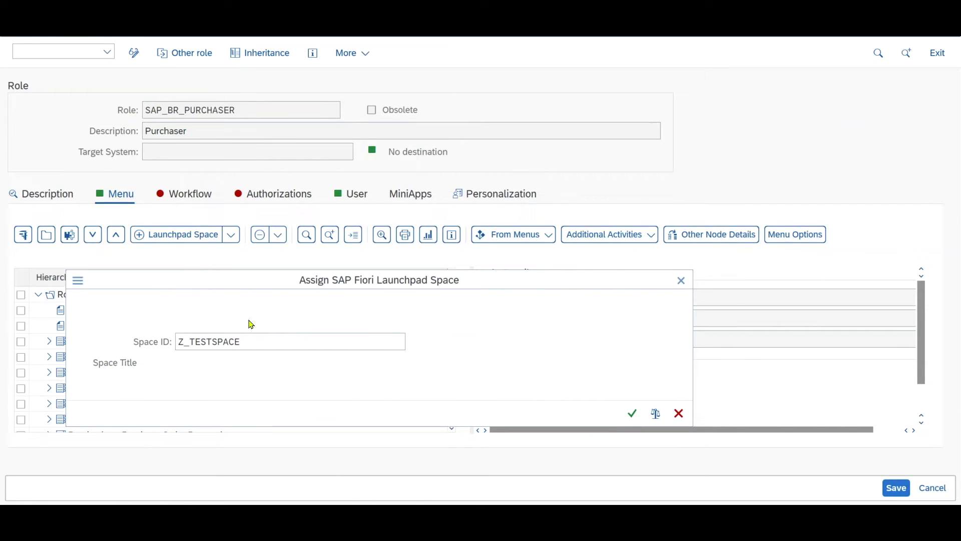
left_click_drag(259, 338, 177, 344)
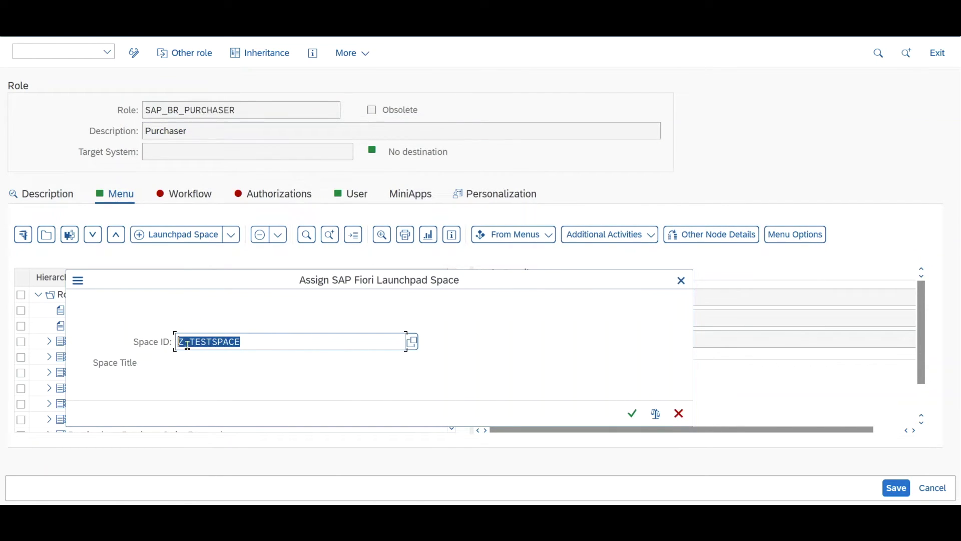
left_click(242, 346)
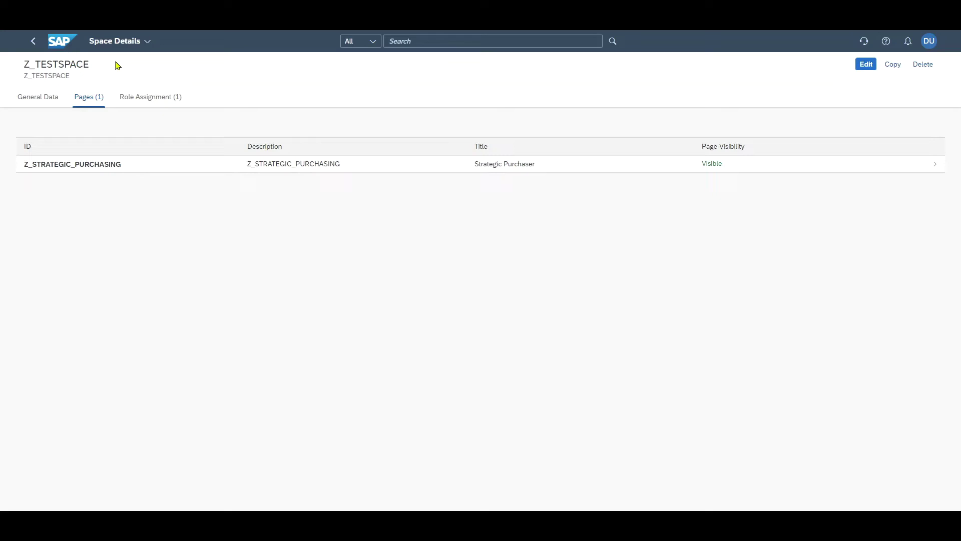
left_click(161, 99)
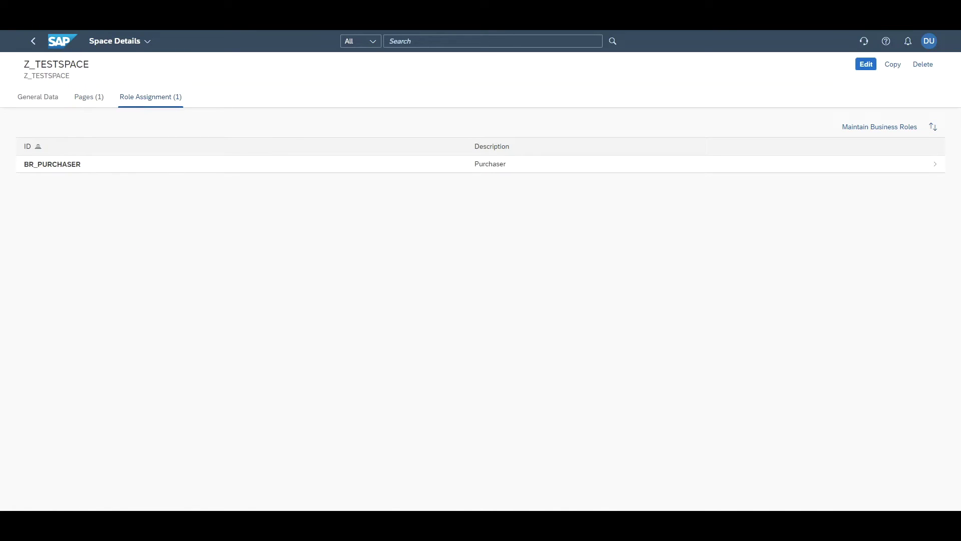
left_click(100, 98)
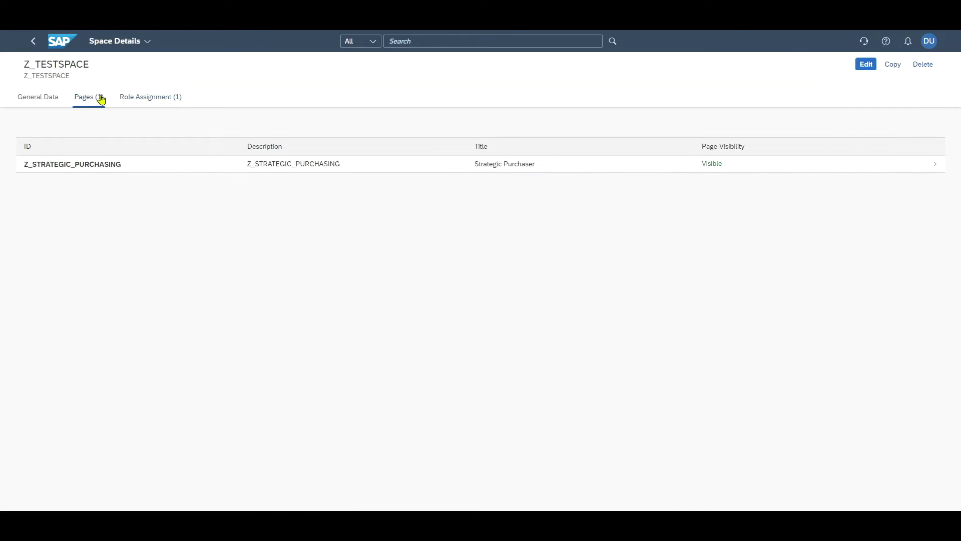
left_click(786, 166)
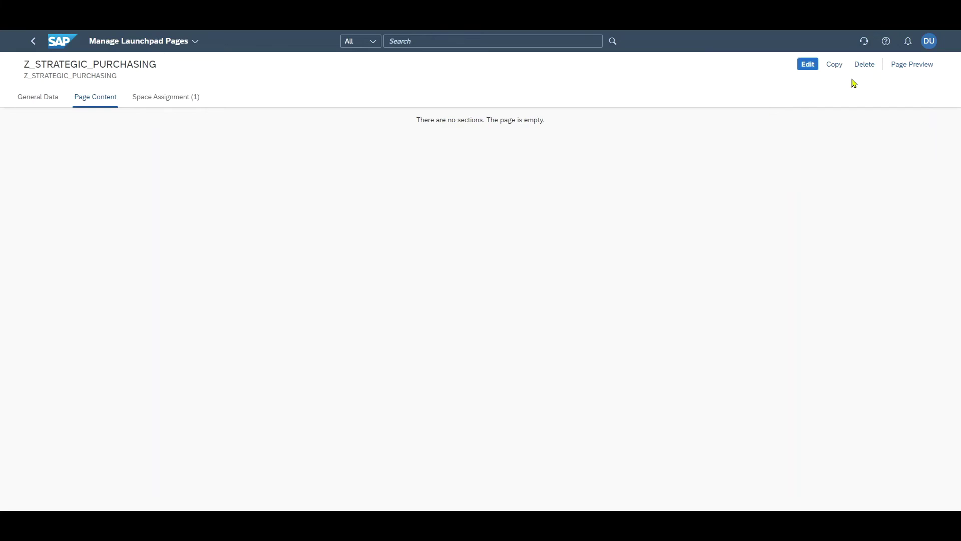
Edit the page and title its section 'This is a section'
left_click(810, 67)
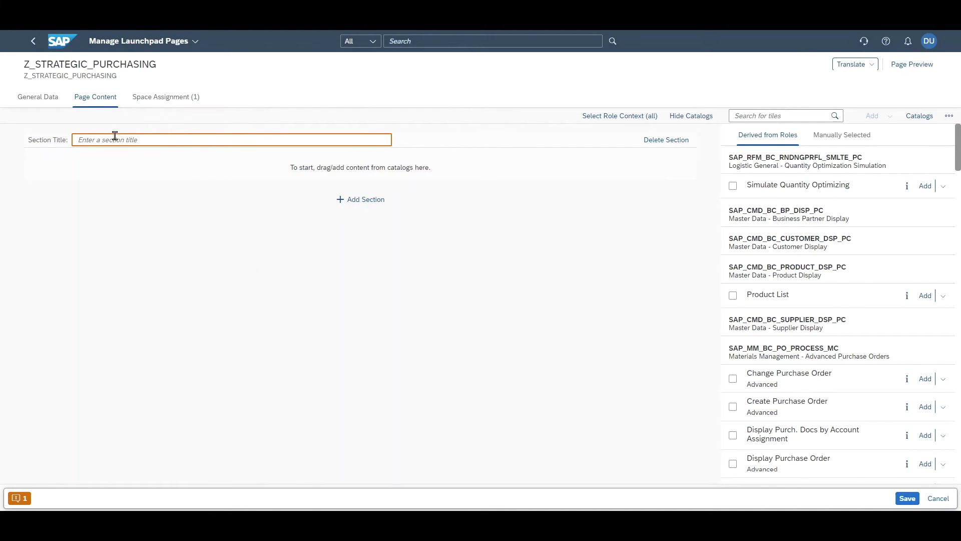
left_click(144, 142)
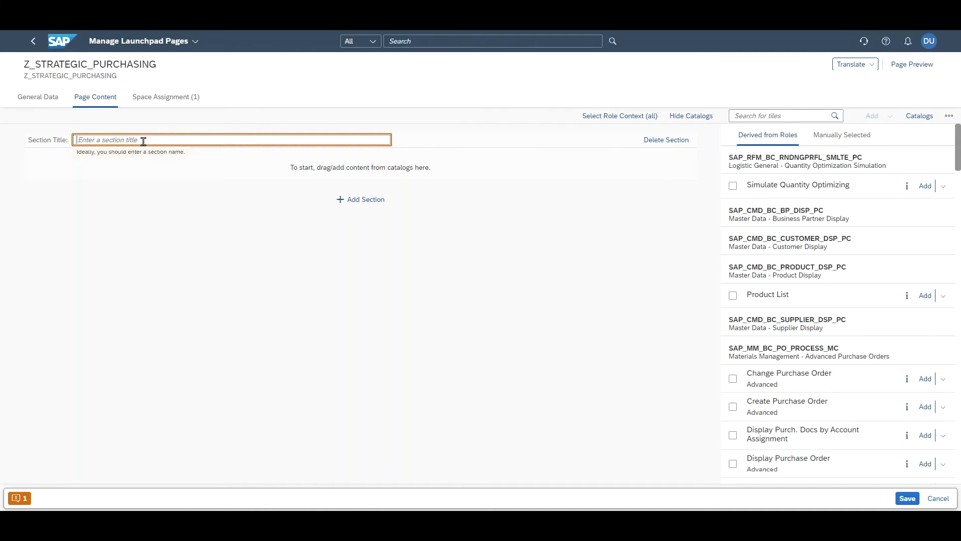
type("This is a section")
left_click(621, 220)
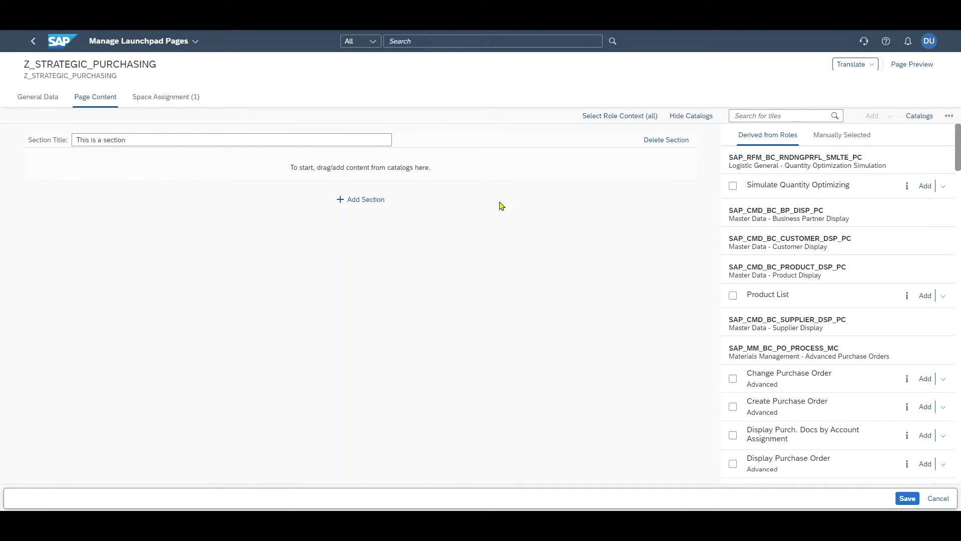
Add Create, Change and Display Purchase Order tiles from the catalog, Create first
scroll(857, 292, "down", 3)
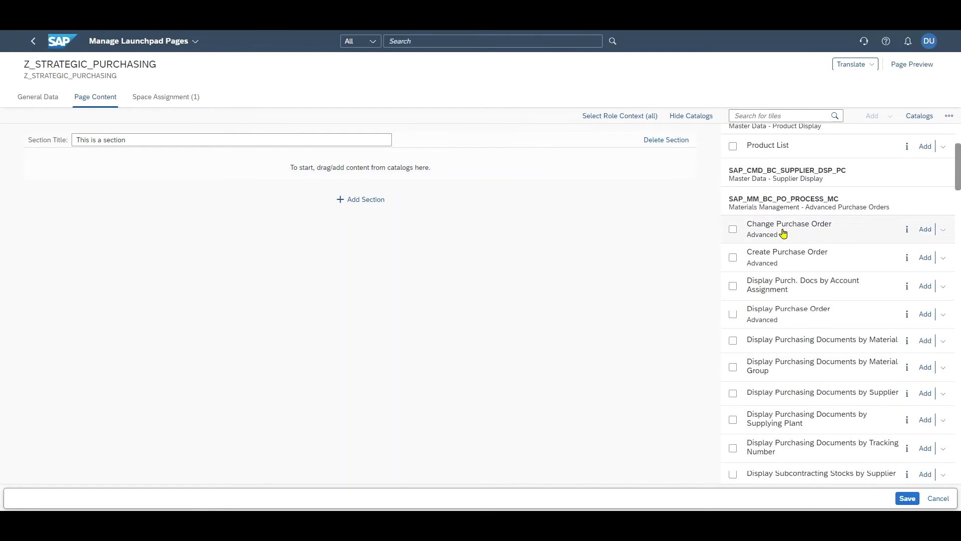
left_click_drag(786, 235, 455, 165)
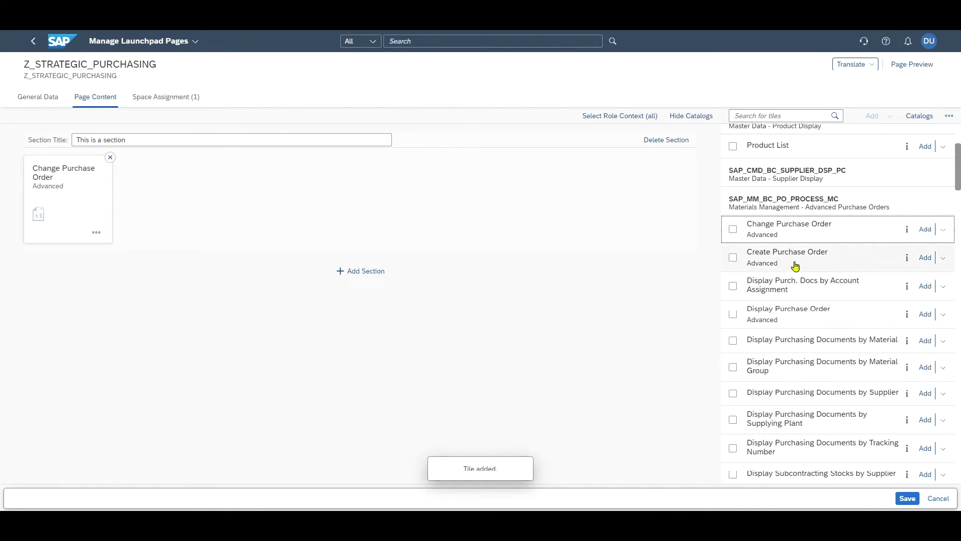
left_click_drag(794, 266, 448, 248)
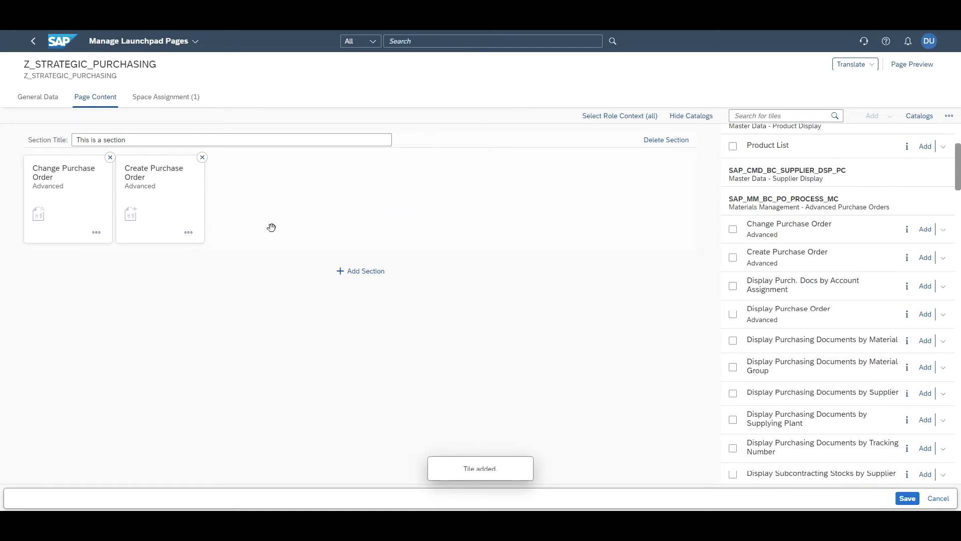
left_click(82, 209)
left_click_drag(166, 200, 43, 208)
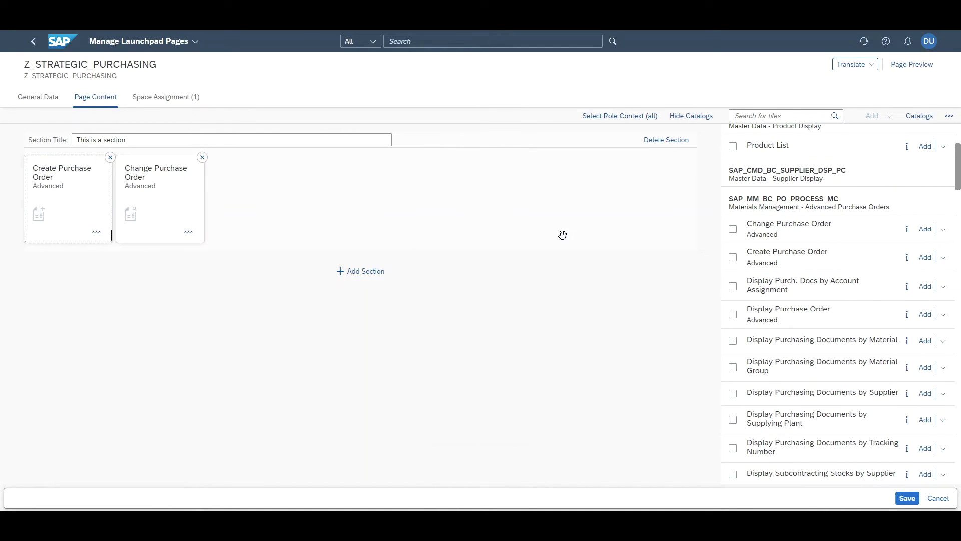
scroll(770, 290, "down", 1)
left_click_drag(781, 264, 236, 200)
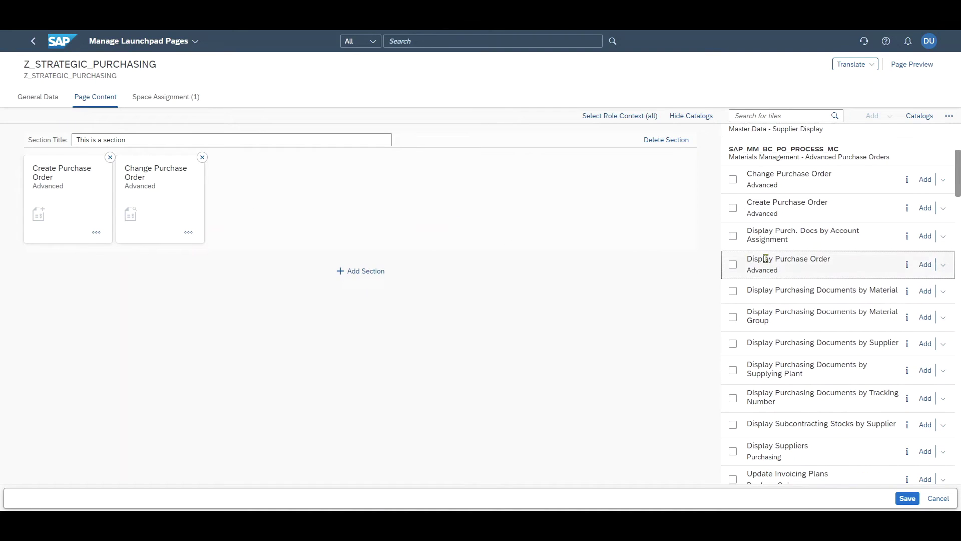
left_click_drag(755, 269, 356, 274)
Add a second section; title sections Purchase Order Management and Purchase Order Documents
left_click(356, 274)
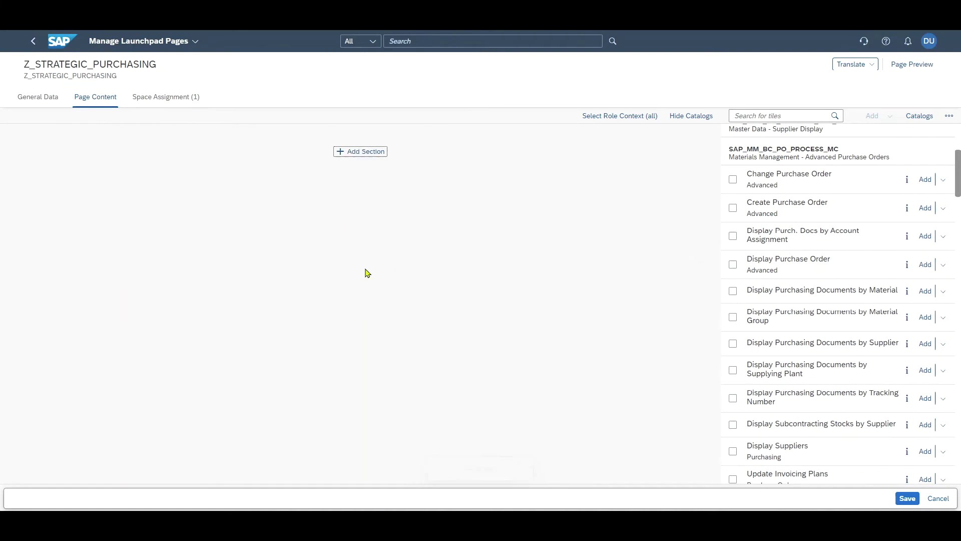
left_click_drag(134, 144, 35, 134)
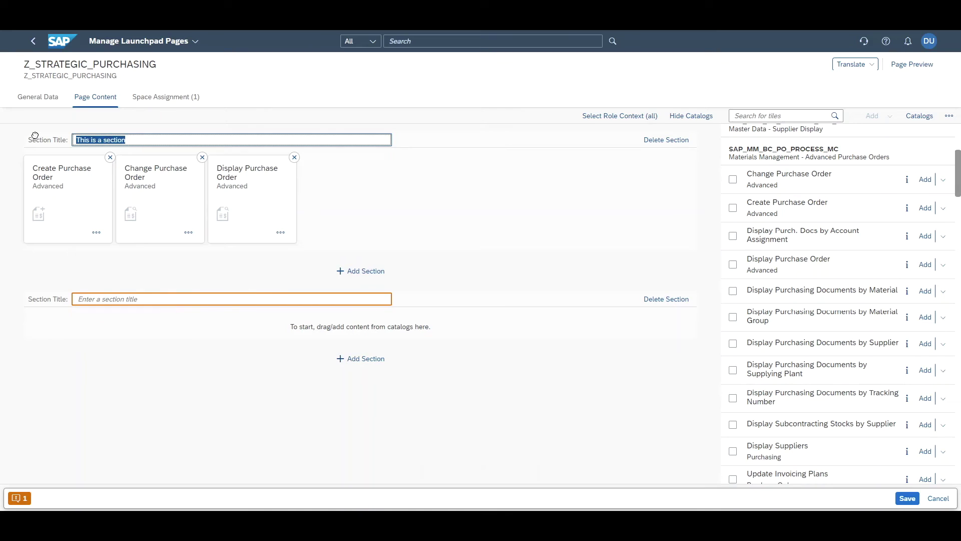
type("Purchas")
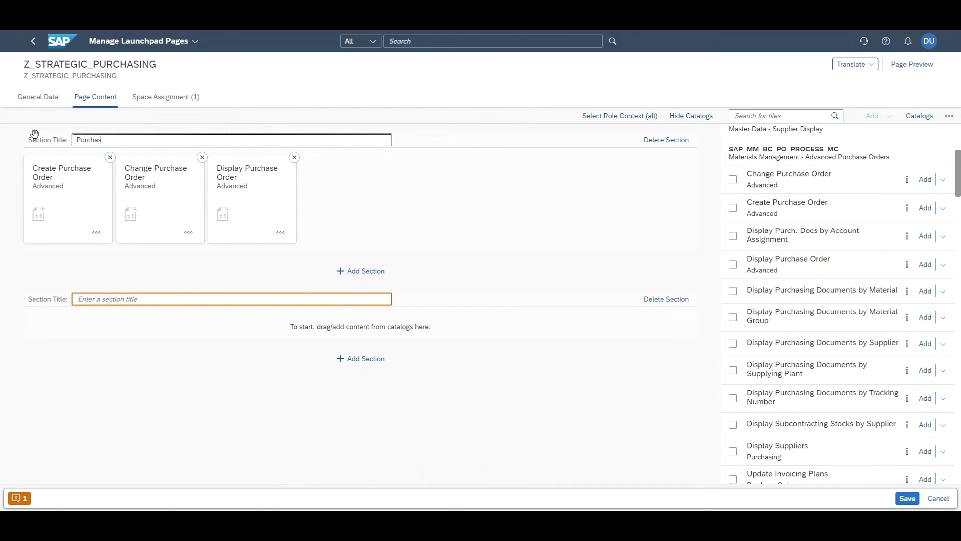
type("e Order Management")
left_click(196, 303)
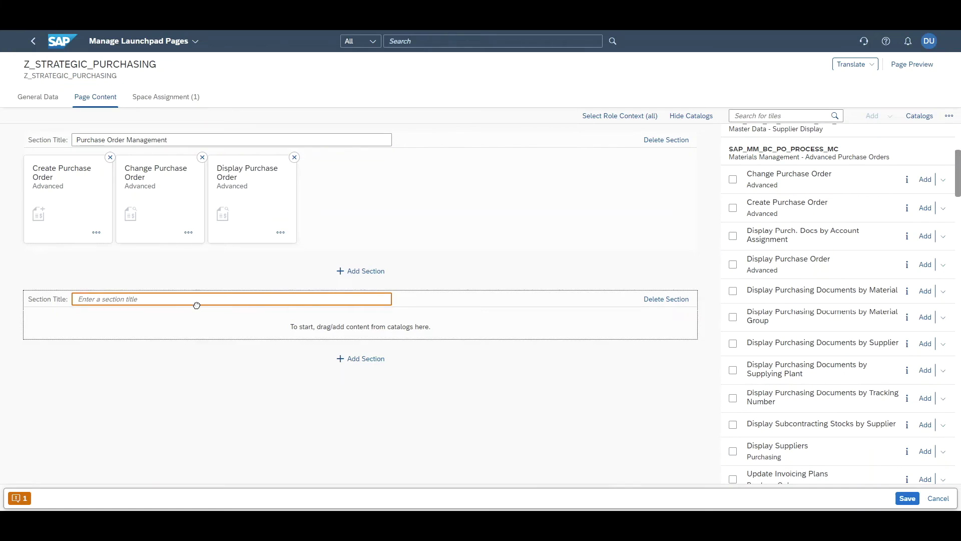
type("P")
scroll(881, 296, "down", 1)
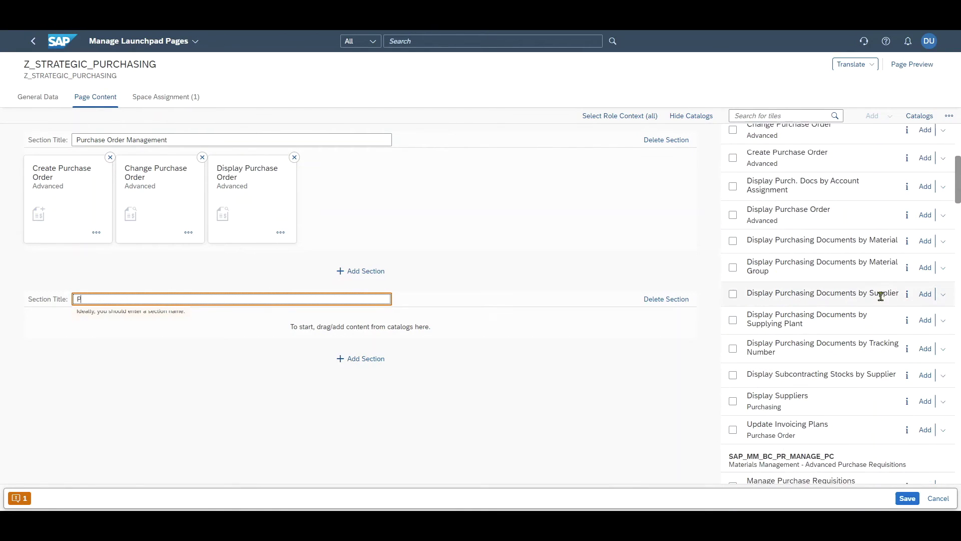
type("urchase Order Documents")
Add Display Purchasing Documents by Supplier, by Material Group and by Material, then save
left_click_drag(767, 295, 352, 332)
left_click_drag(794, 268, 229, 373)
left_click_drag(789, 251, 255, 357)
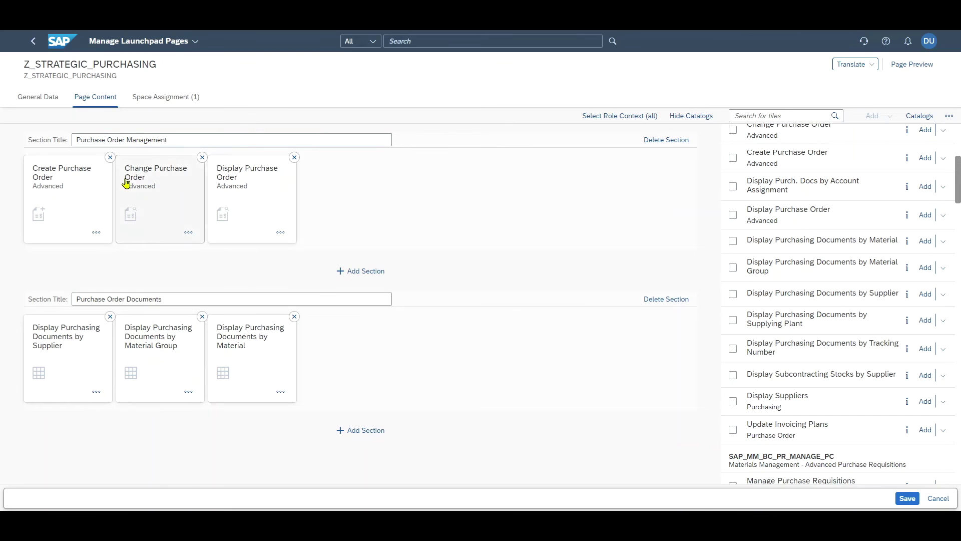
left_click(907, 498)
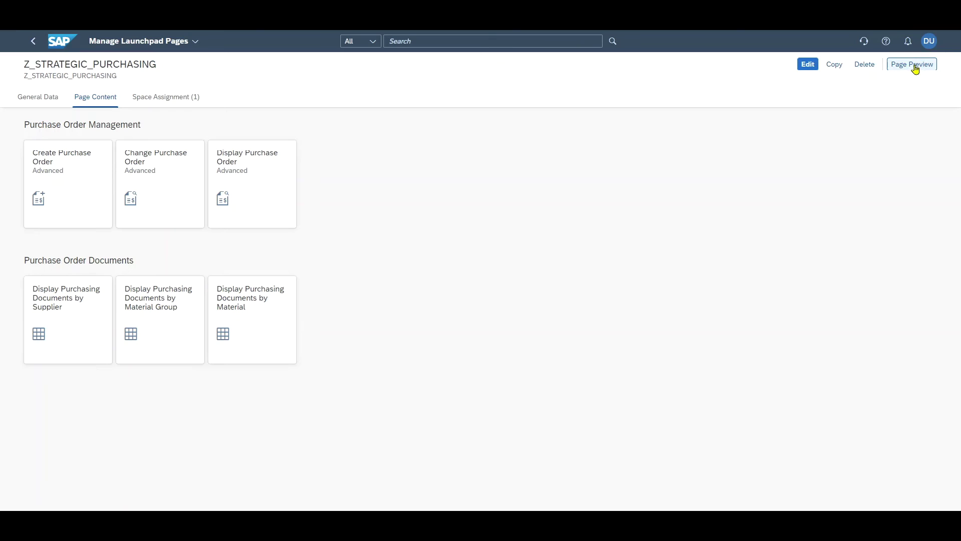
Preview the Strategic Purchaser page's two three-tile sections, then close the preview
left_click(915, 68)
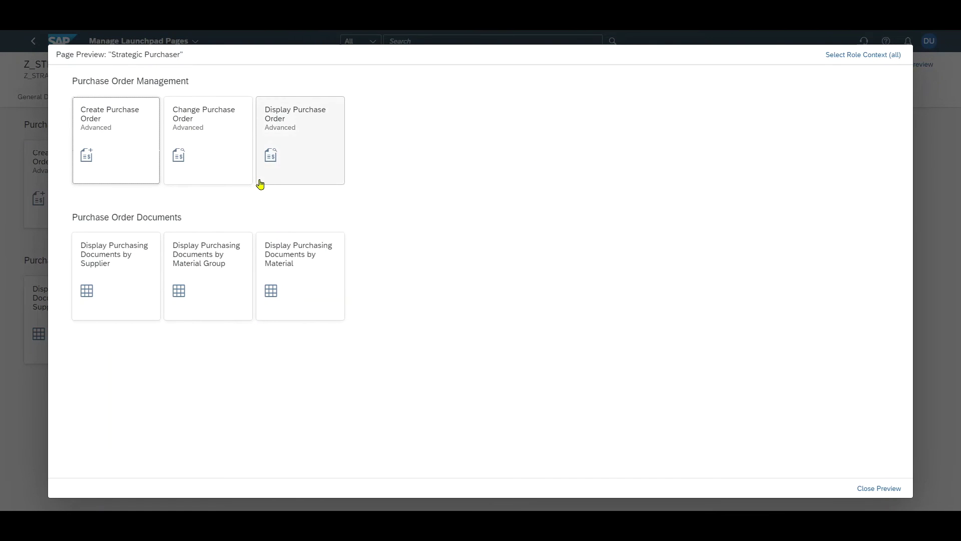
left_click(861, 489)
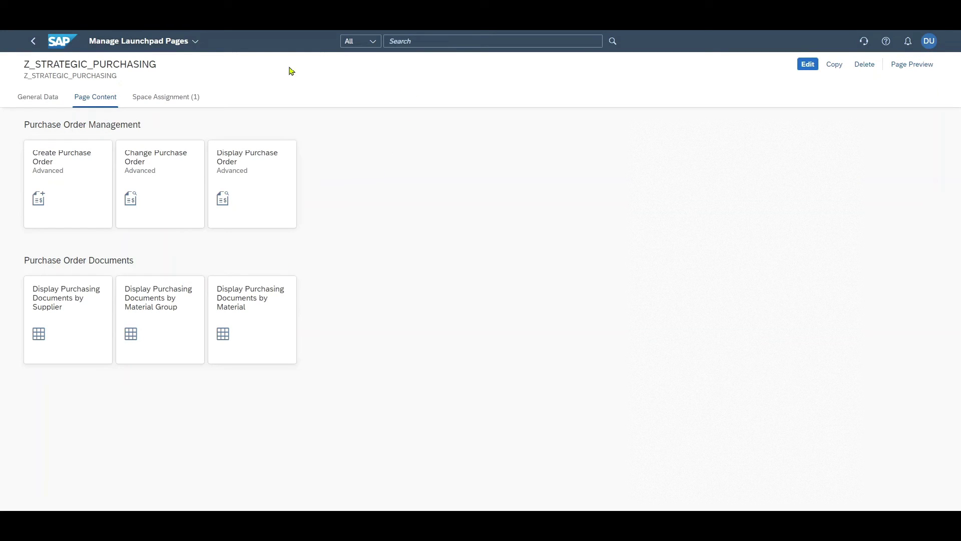
Find and open the Manage Launchpad Pages app via the launchpad search
left_click(435, 40)
type("manage lau")
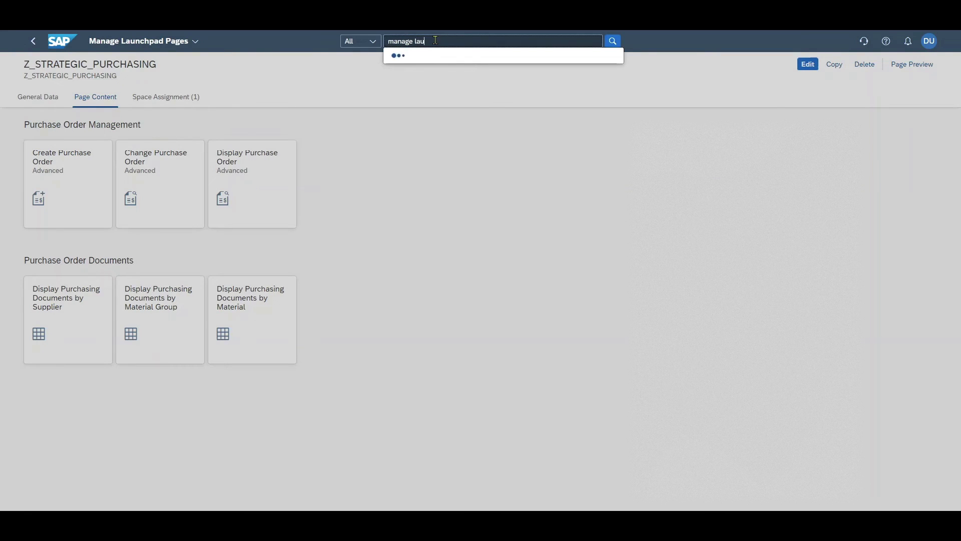
type("nchpad pages")
key("Return")
left_click(230, 145)
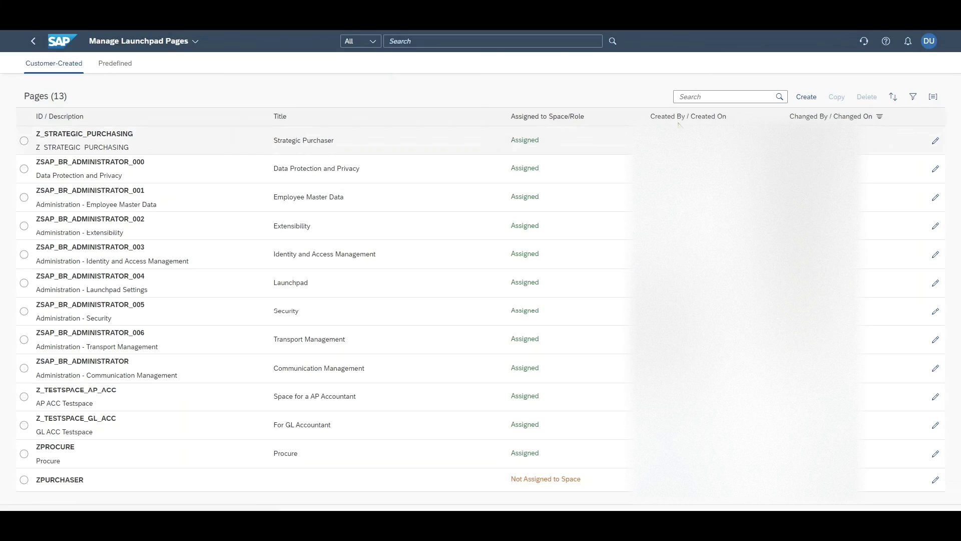
Create and save page Z_OPERATIONAL_PURCHASING, reusing the ID as description, titled 'Operational Purchasing'
left_click(812, 100)
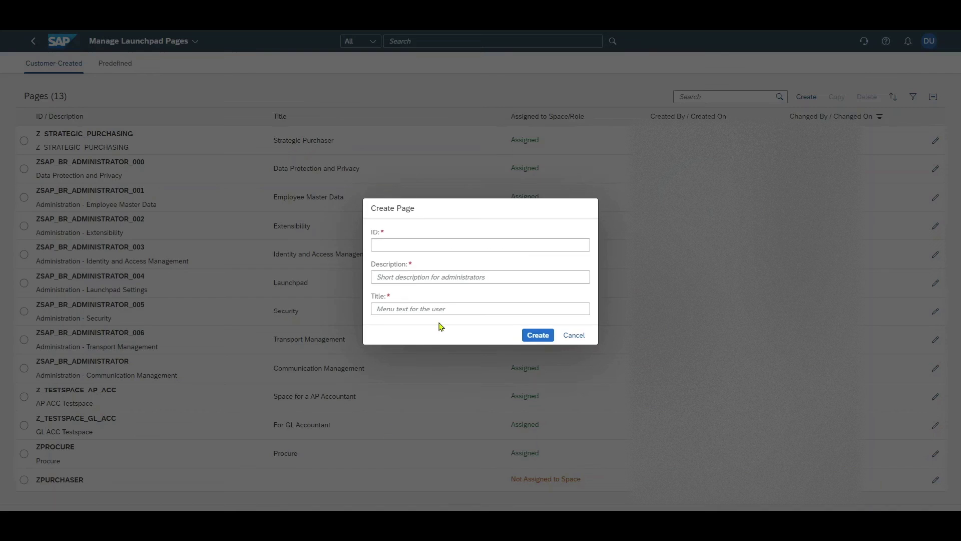
left_click(442, 245)
type("Z_OPERATIONAL_")
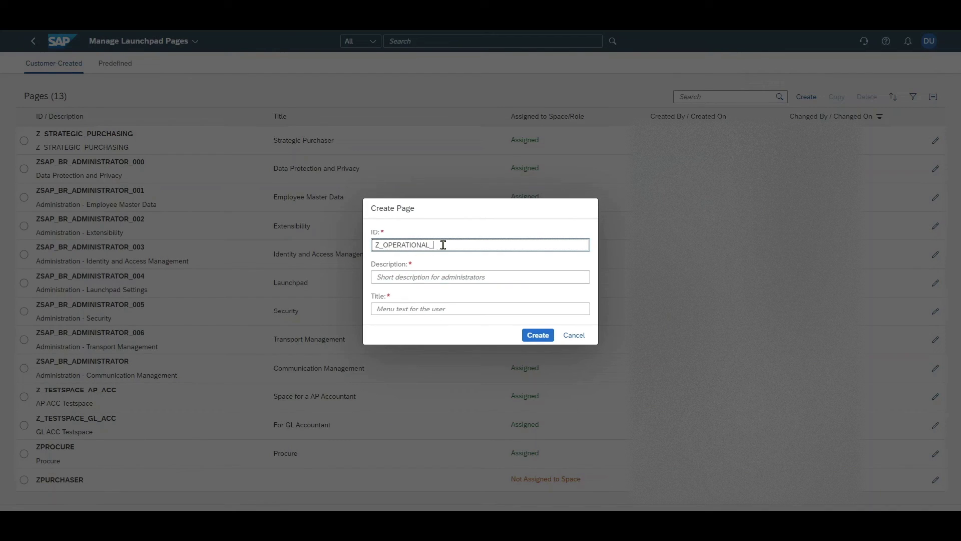
type("PURCHASING")
key("ctrl+a")
key("ctrl+c")
left_click(404, 277)
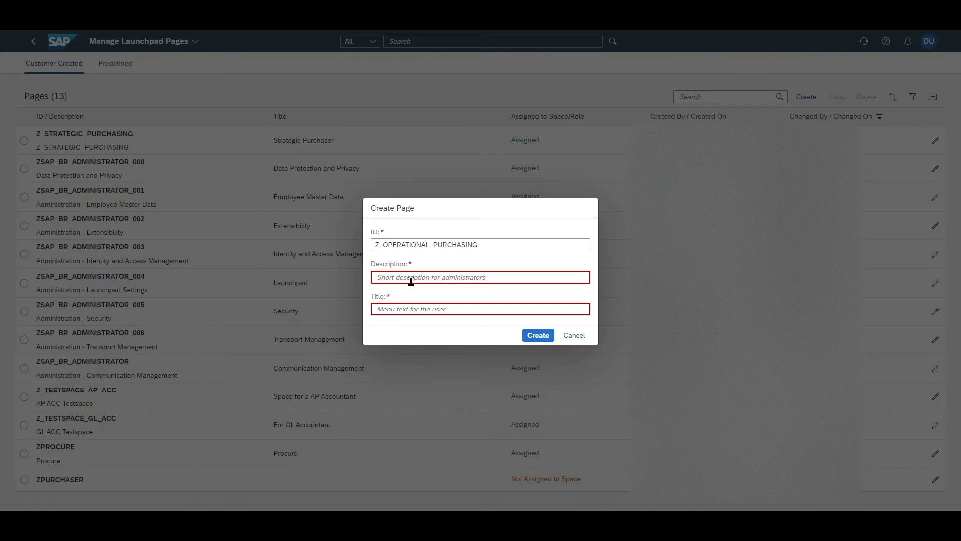
key("ctrl+v")
left_click(411, 306)
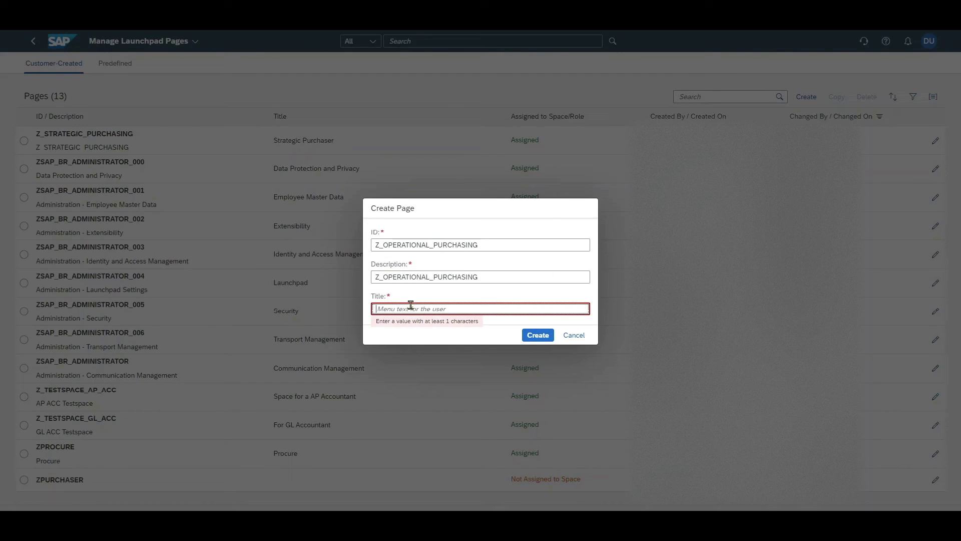
type("Opera")
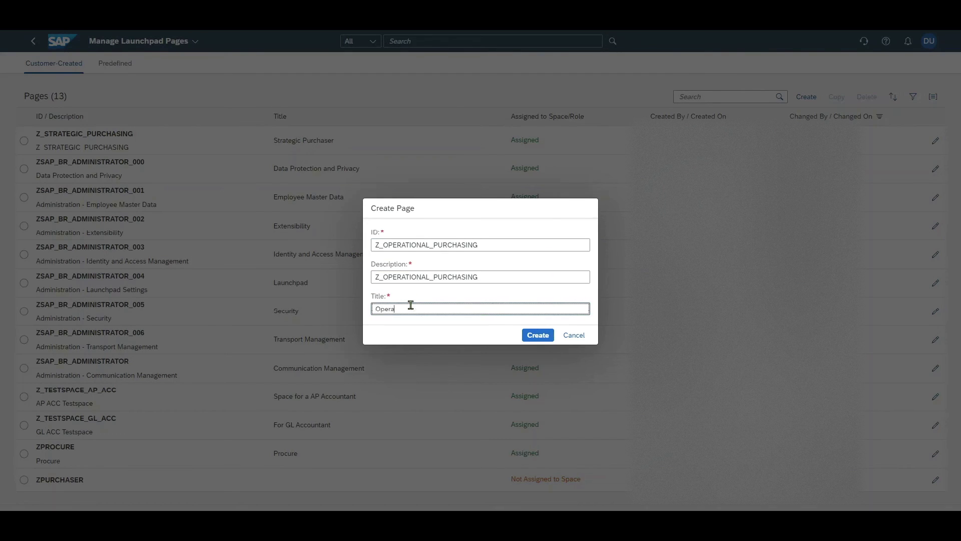
type("tional Purchasing")
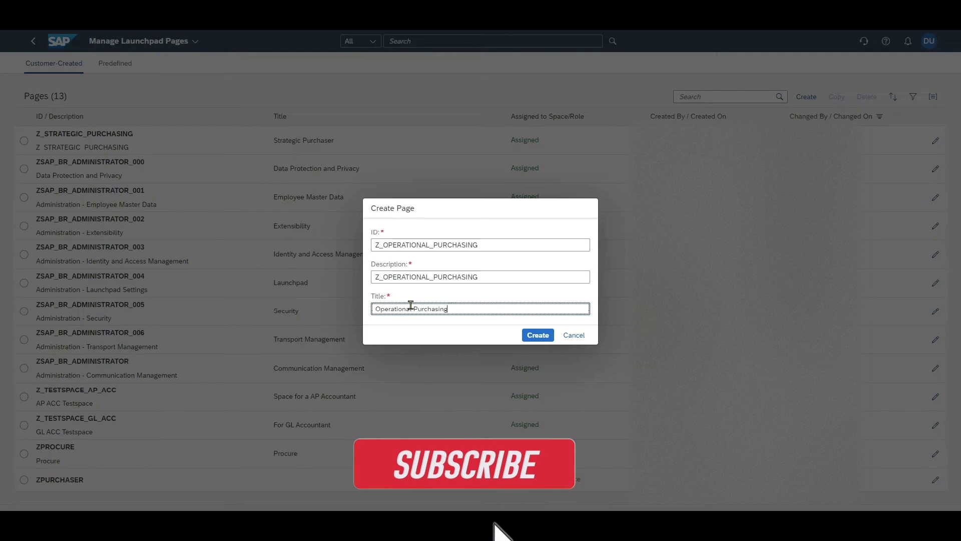
key("Tab")
key("Return")
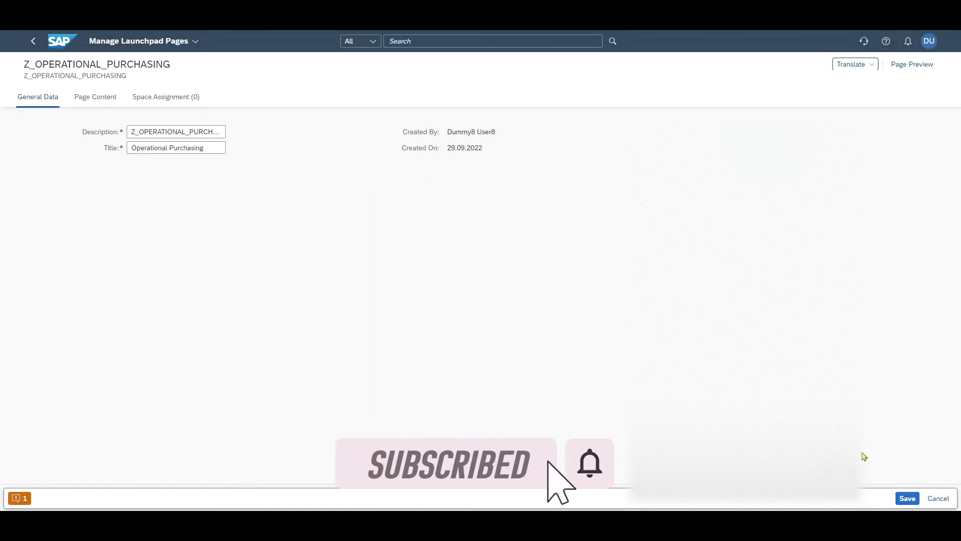
left_click(907, 498)
Open space Z_TESTSPACE in the Manage Launchpad Spaces app
left_click(465, 42)
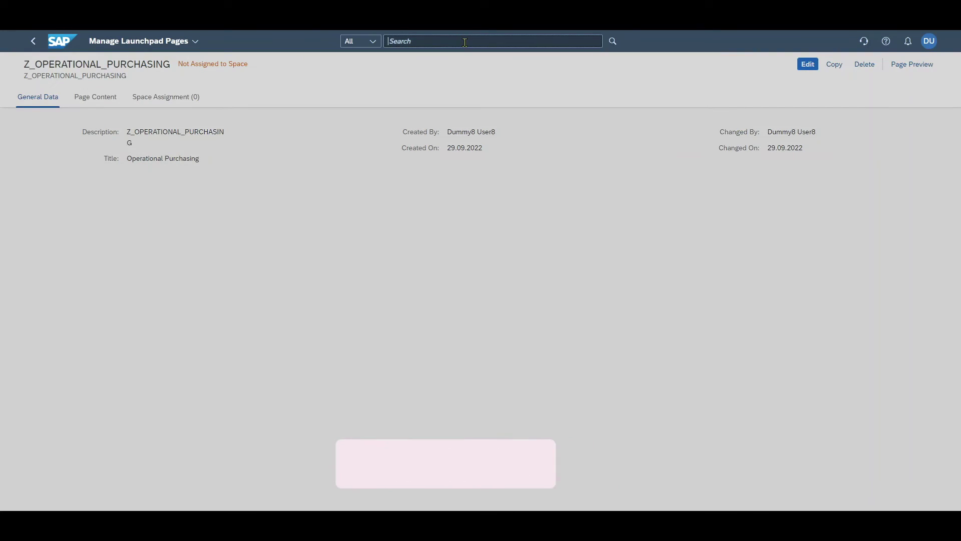
type("mana")
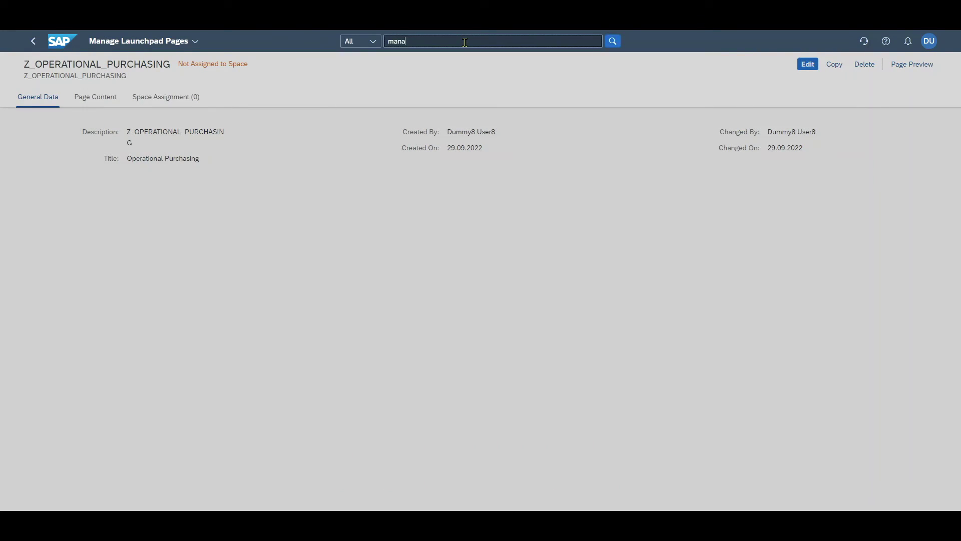
type("ge spac")
key("Return")
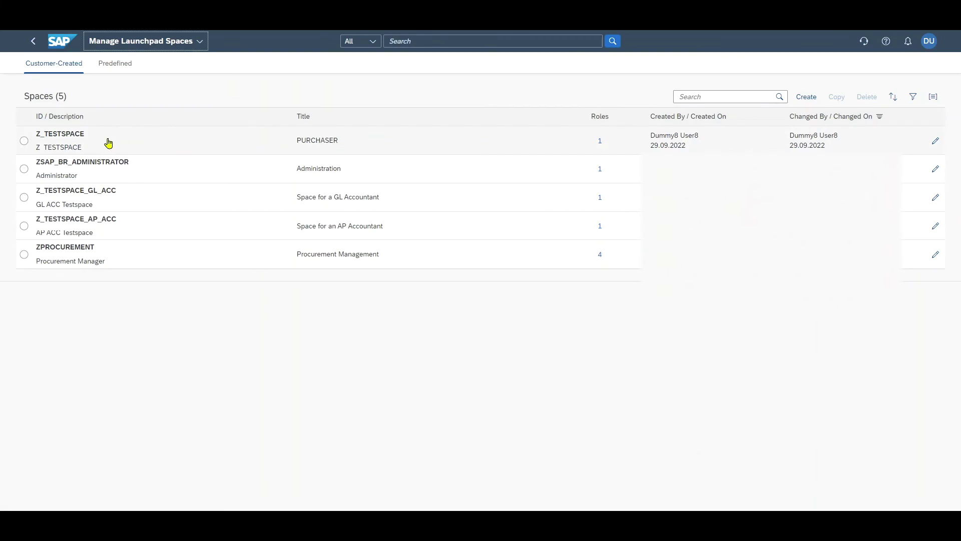
left_click(106, 143)
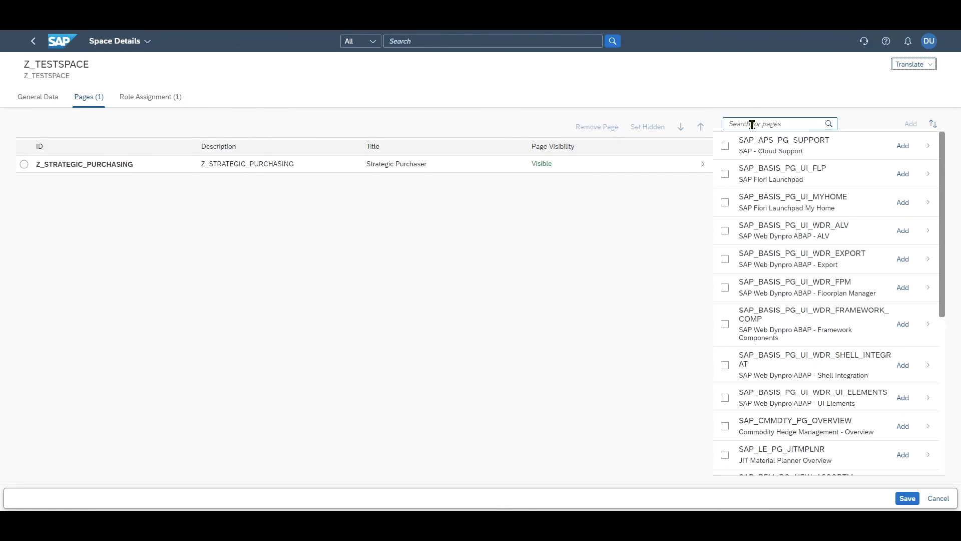
Add the 'operational' page Z_OPERATIONAL_PURCHASING to the space, save, and search 'manage p'
left_click(752, 124)
type("operational")
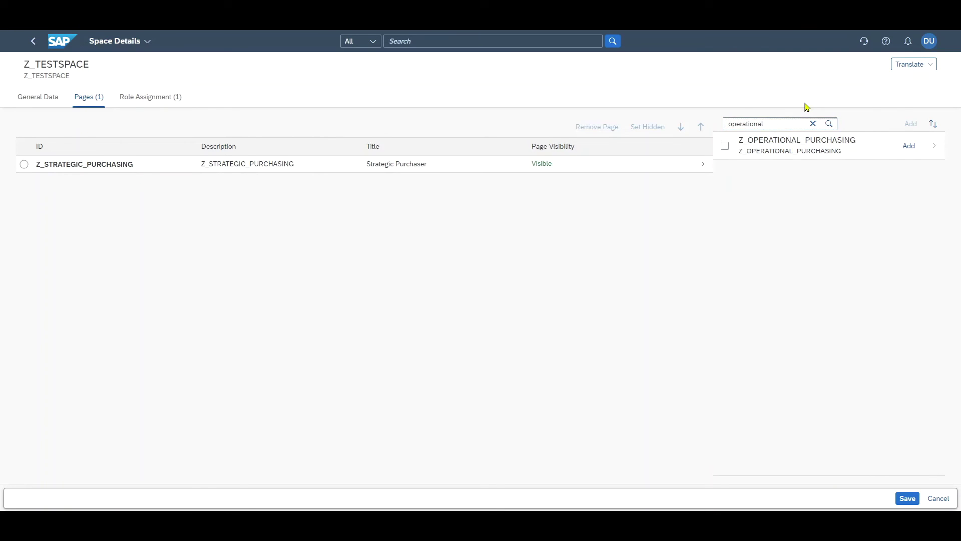
left_click(908, 146)
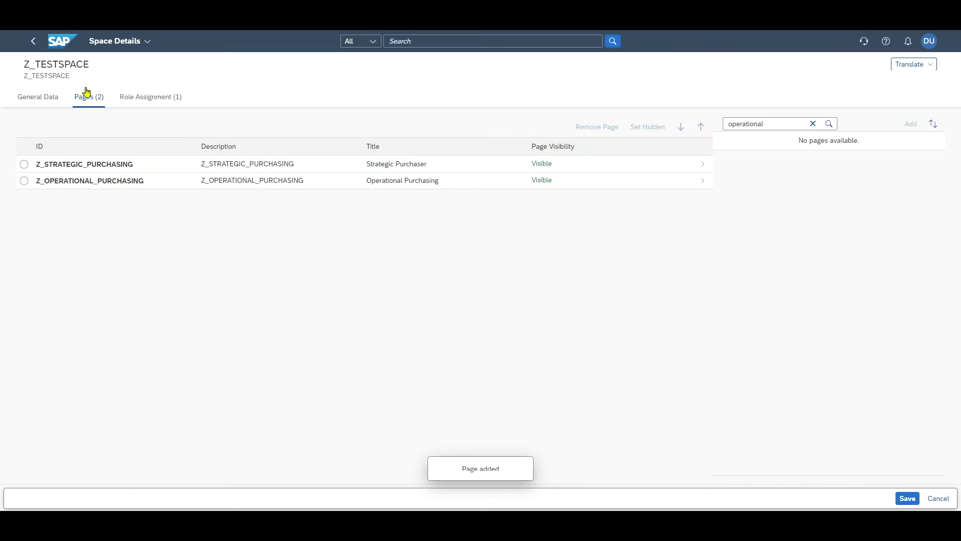
left_click(907, 499)
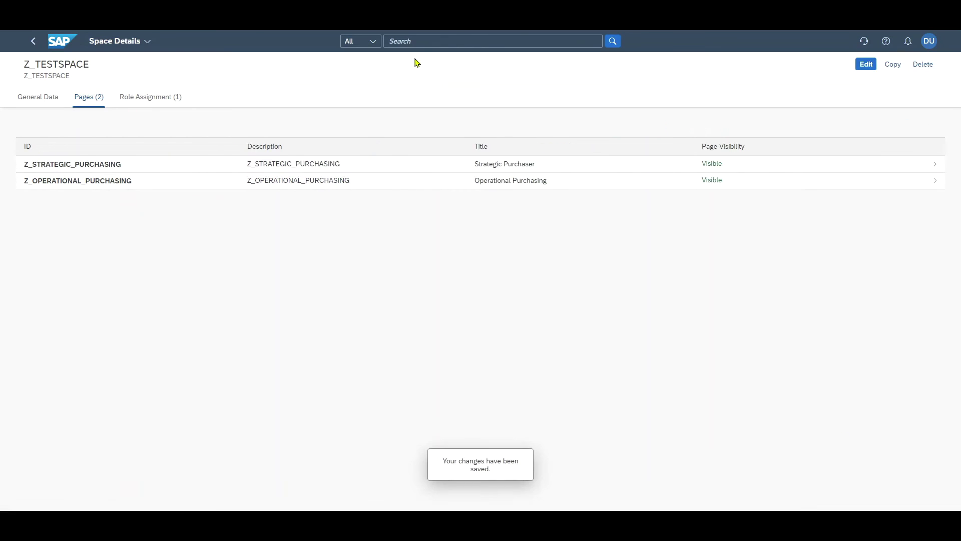
left_click(424, 43)
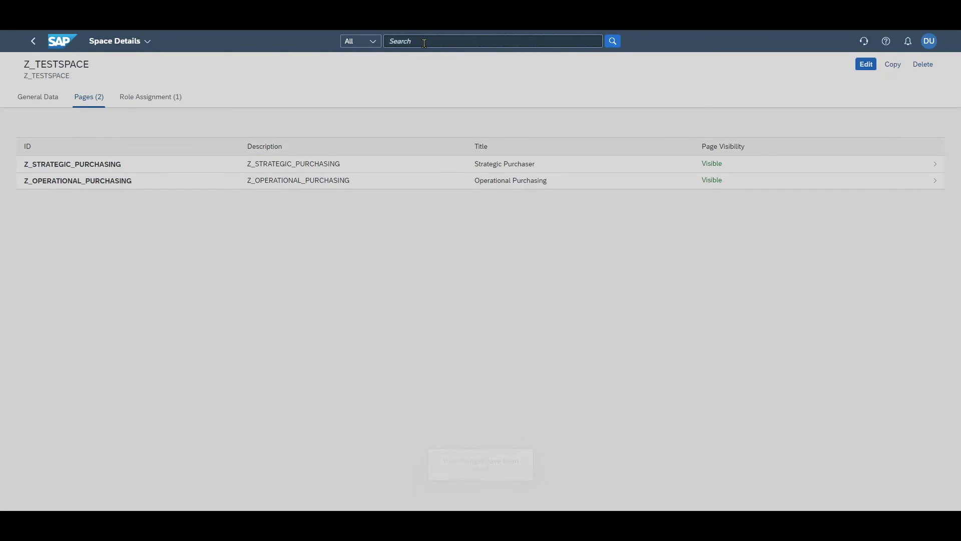
type("manage p")
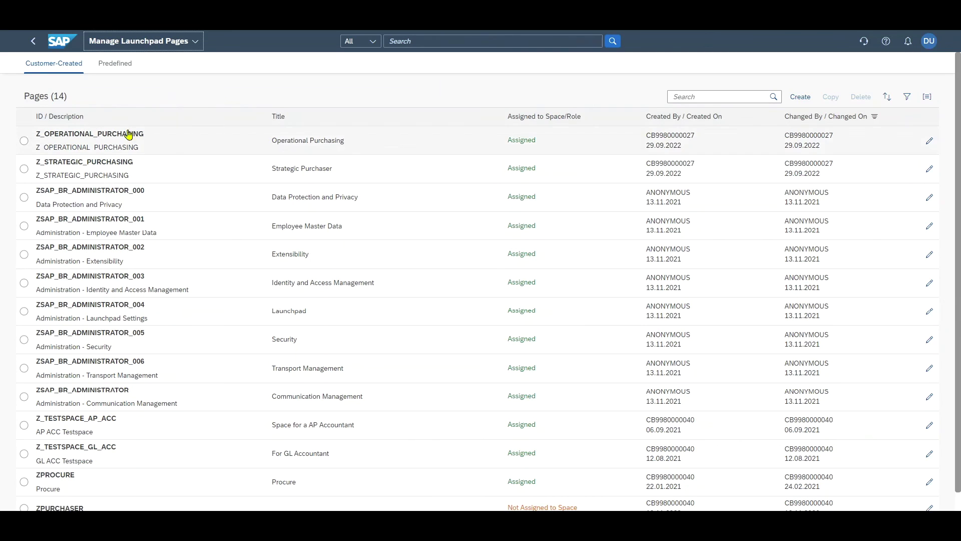
Open the Z_OPERATIONAL_PURCHASING page's Page Content in edit mode
left_click(138, 140)
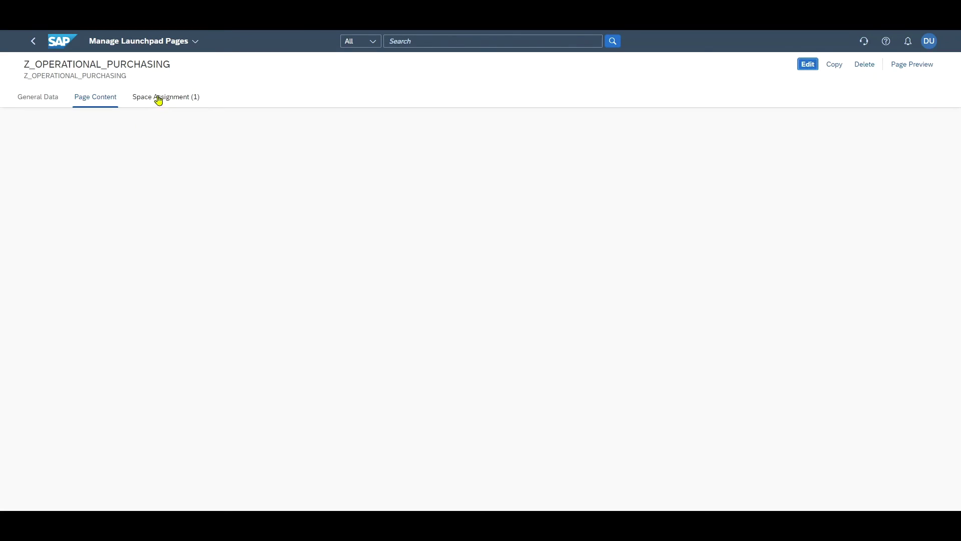
left_click(171, 98)
left_click(95, 103)
left_click(807, 66)
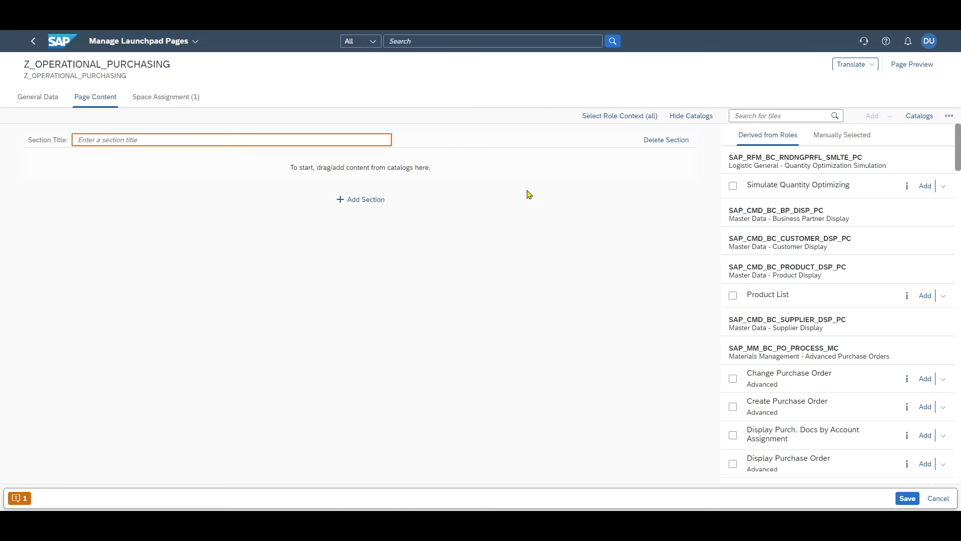
Add section 'Operational Procurement' with Mass Changes to Purchase Orders and Monitor Mass Changes tiles, then save
left_click(234, 140)
type("Operational Procurement")
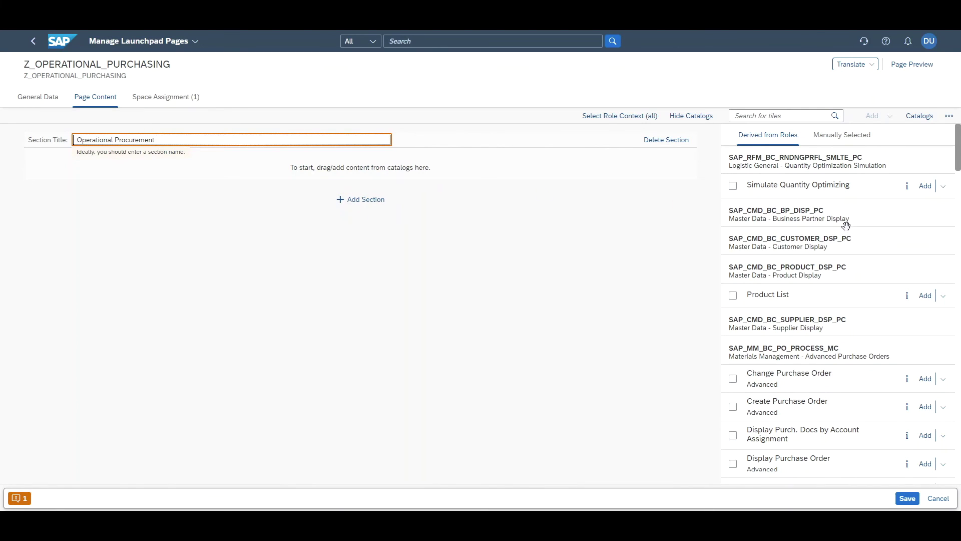
scroll(790, 242, "down", 2)
scroll(790, 242, "down", 15)
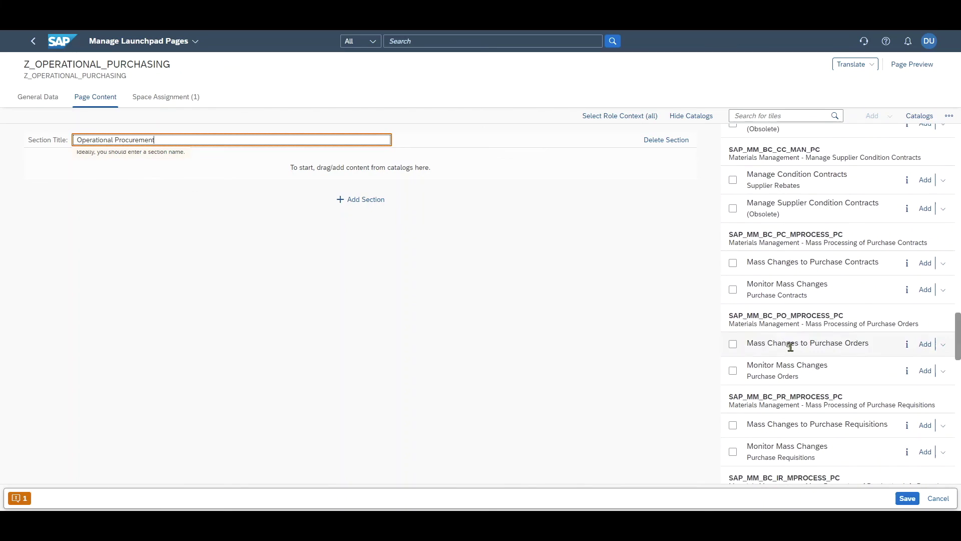
left_click_drag(792, 343, 305, 169)
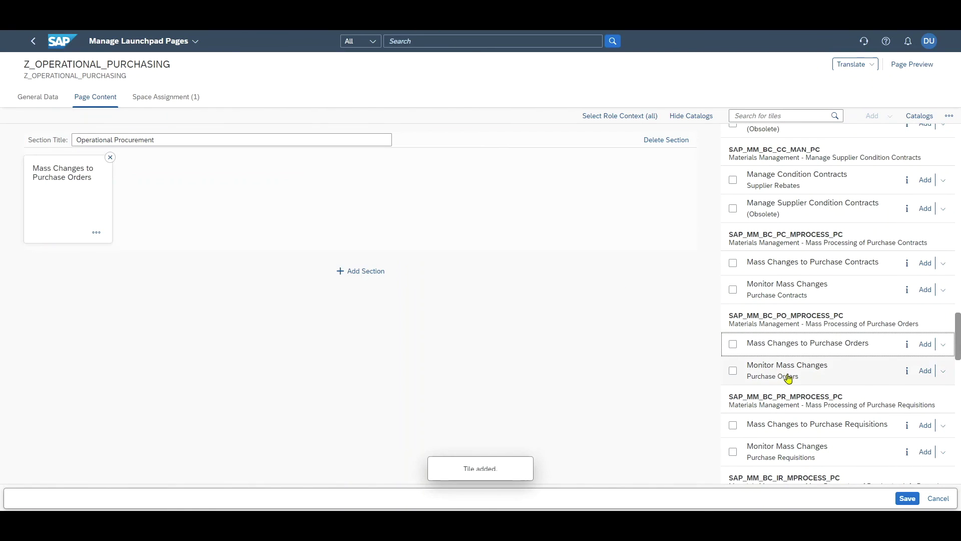
double_click(804, 375)
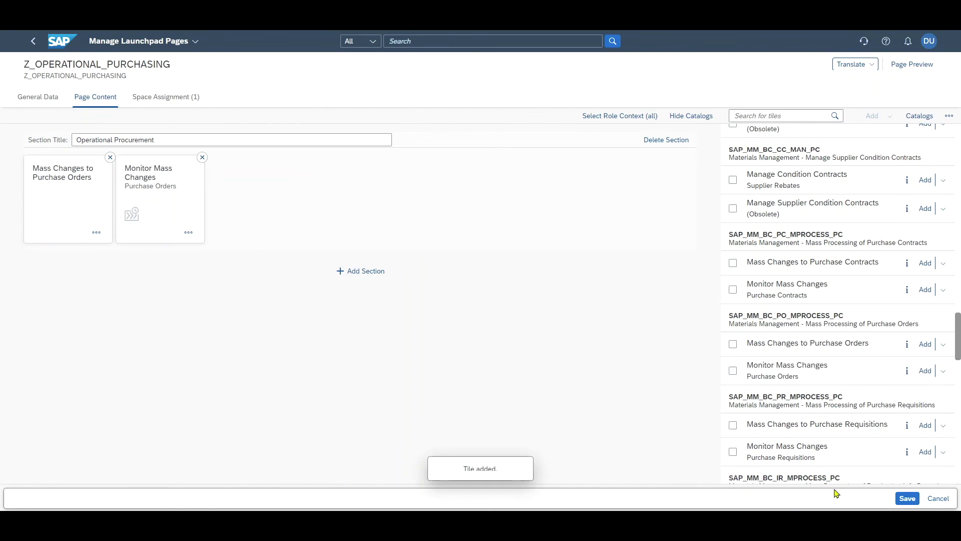
left_click(907, 498)
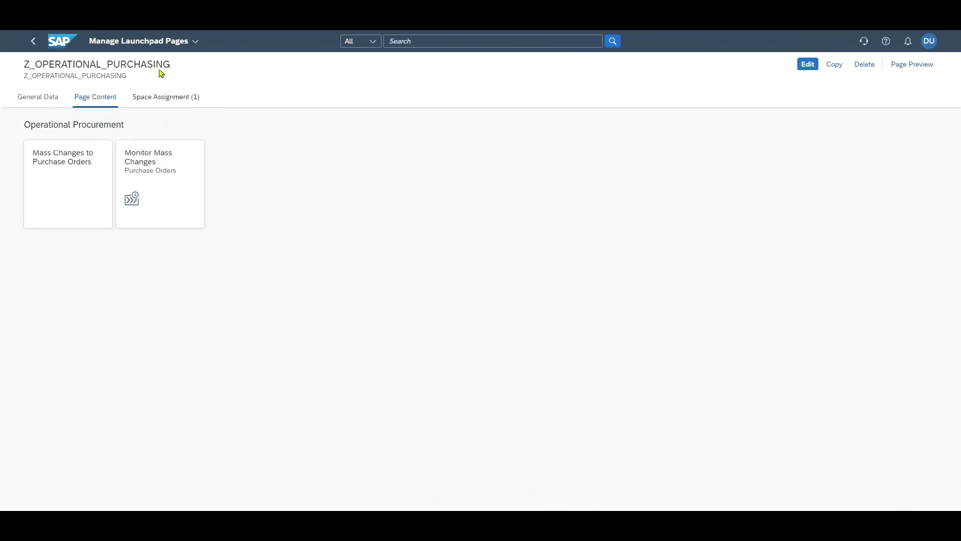
left_click(71, 44)
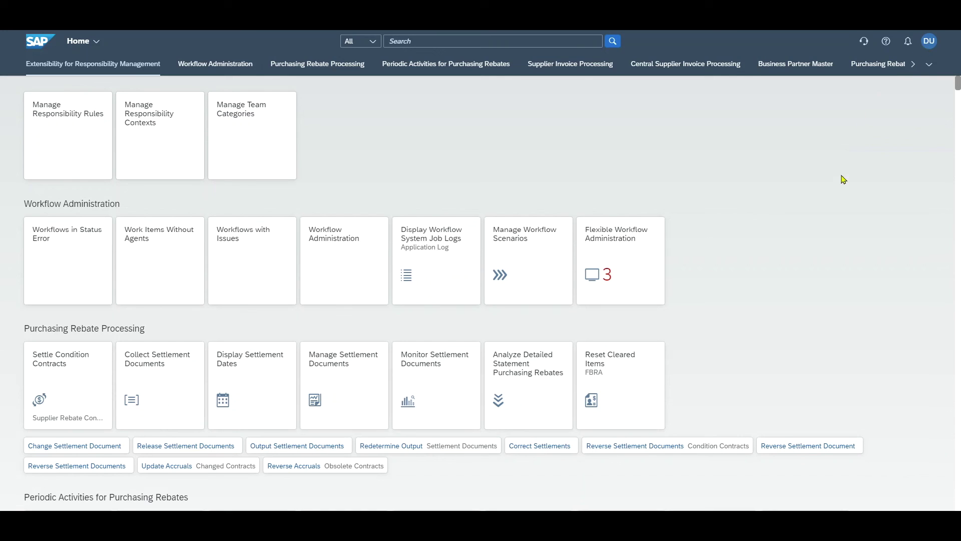
Enable Use Spaces in the account Settings under Spaces and Pages and save
left_click(929, 43)
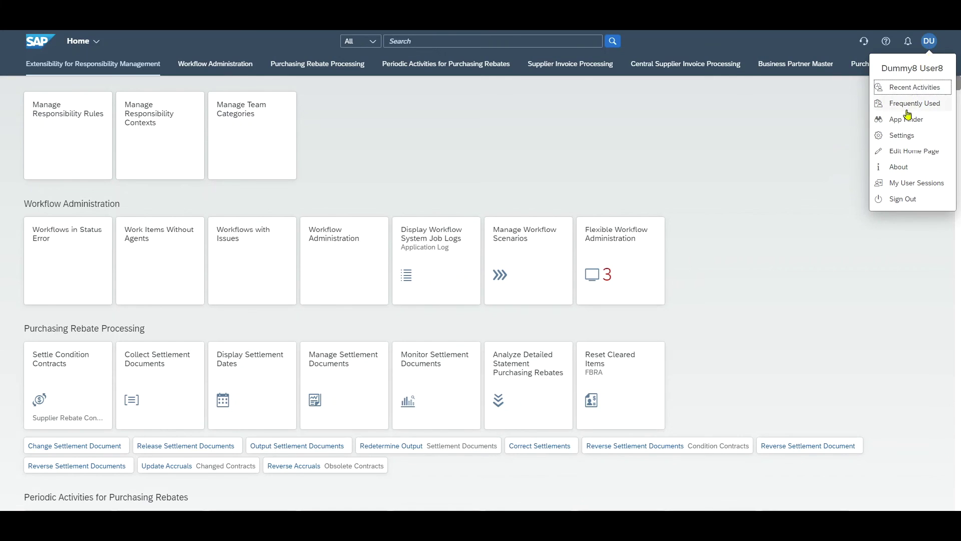
left_click(902, 138)
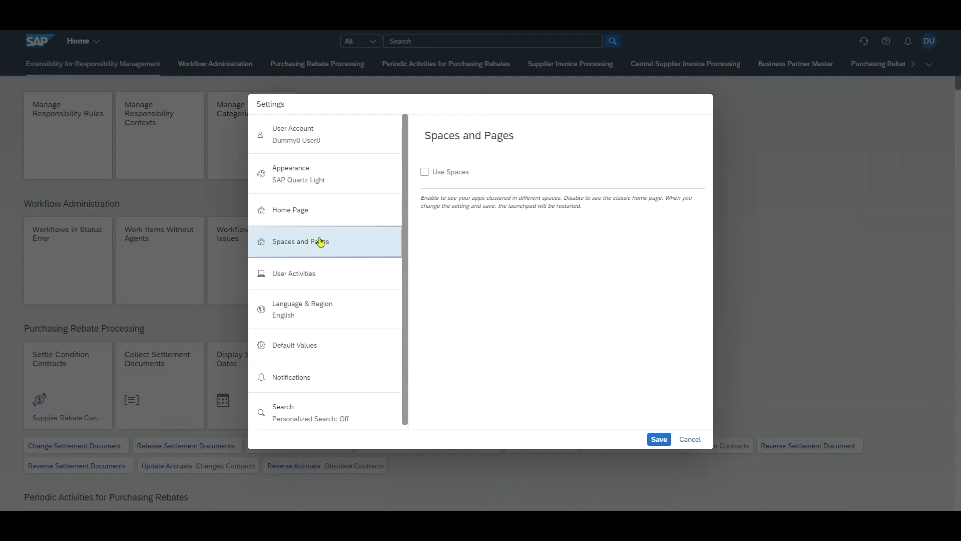
left_click(425, 173)
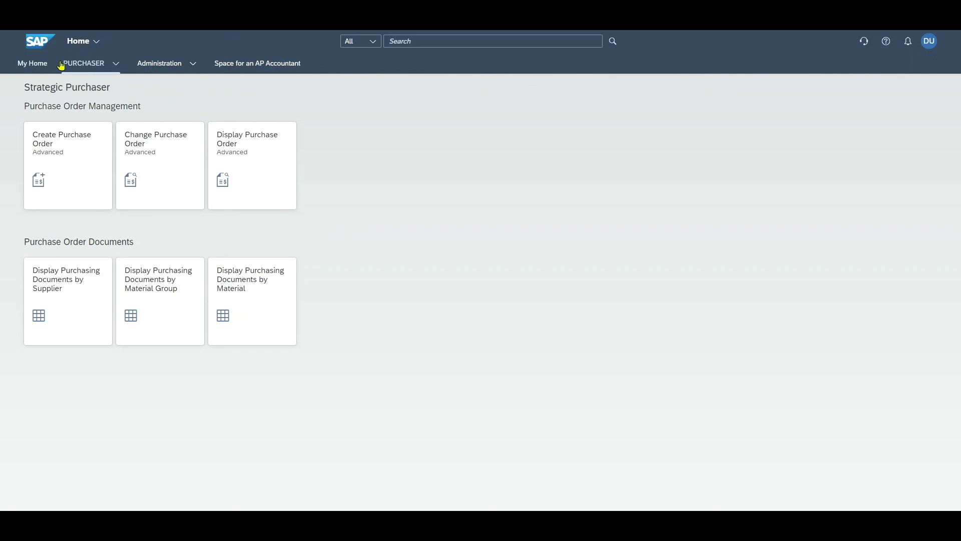
In the PURCHASER space view Strategic Purchaser, then switch to the Operational Purchasing page
left_click(116, 66)
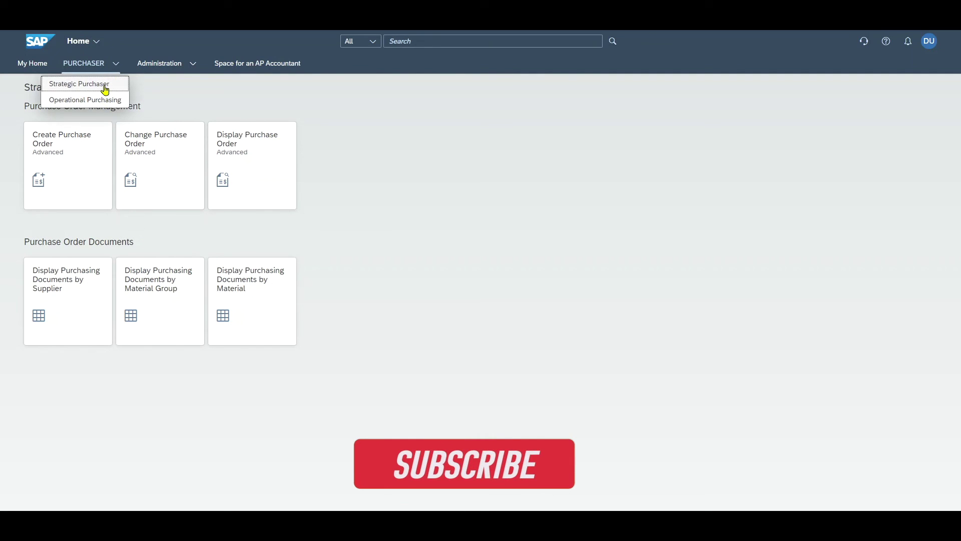
left_click(104, 84)
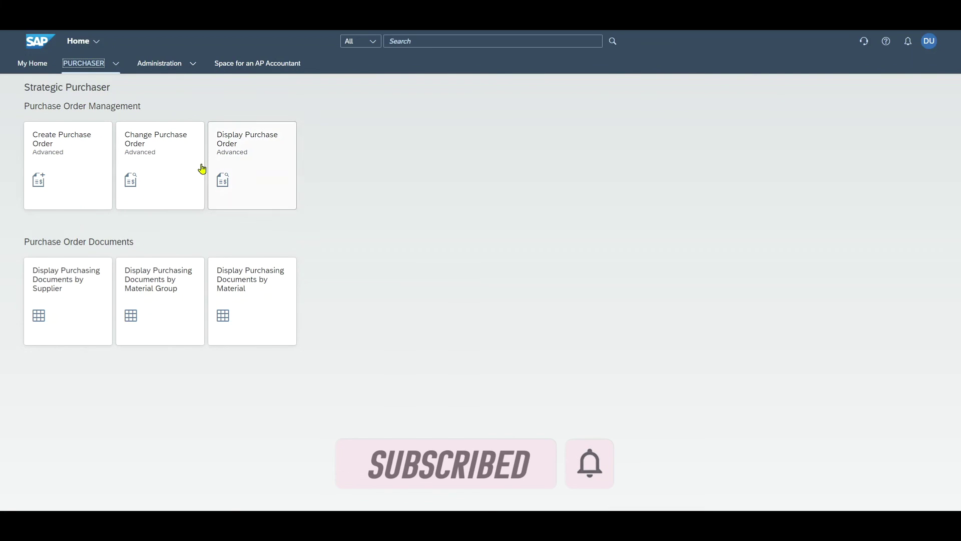
left_click(116, 65)
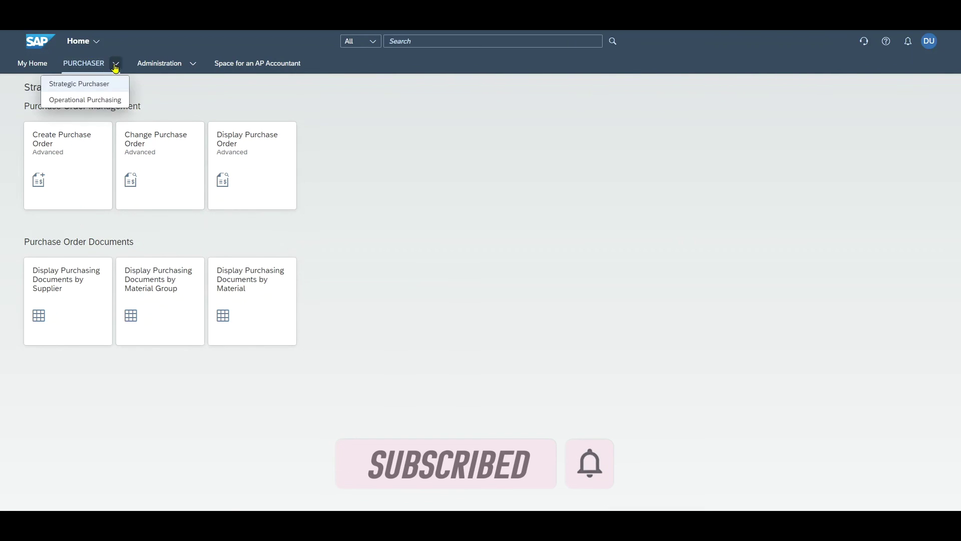
left_click(96, 99)
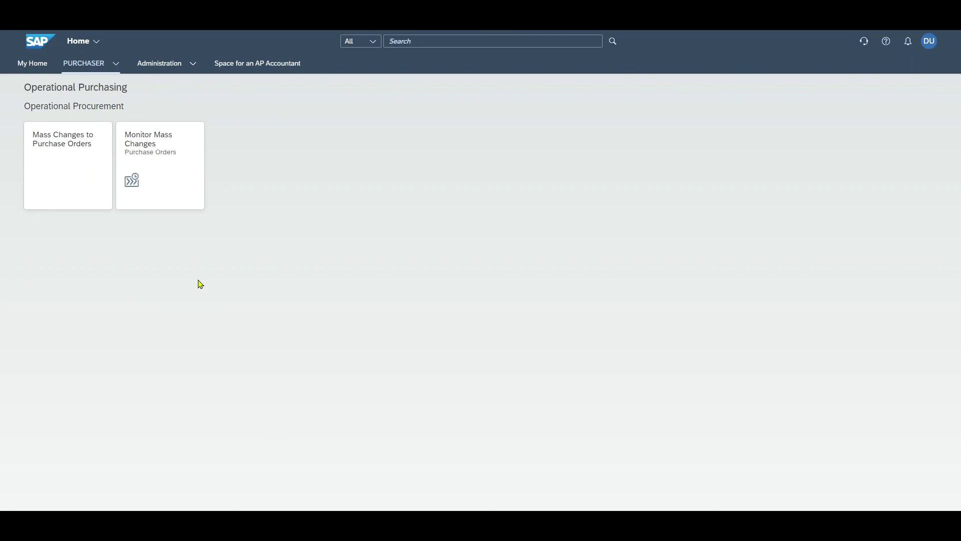